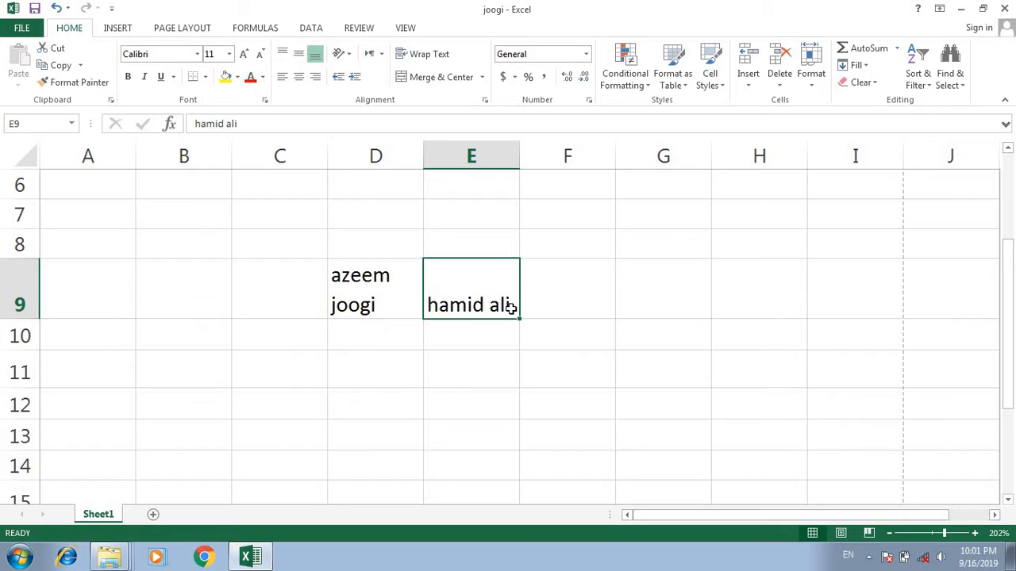
# - Delete the name text from cell D9, leaving the entry in E9 in place
pyautogui.doubleClick(374, 297)
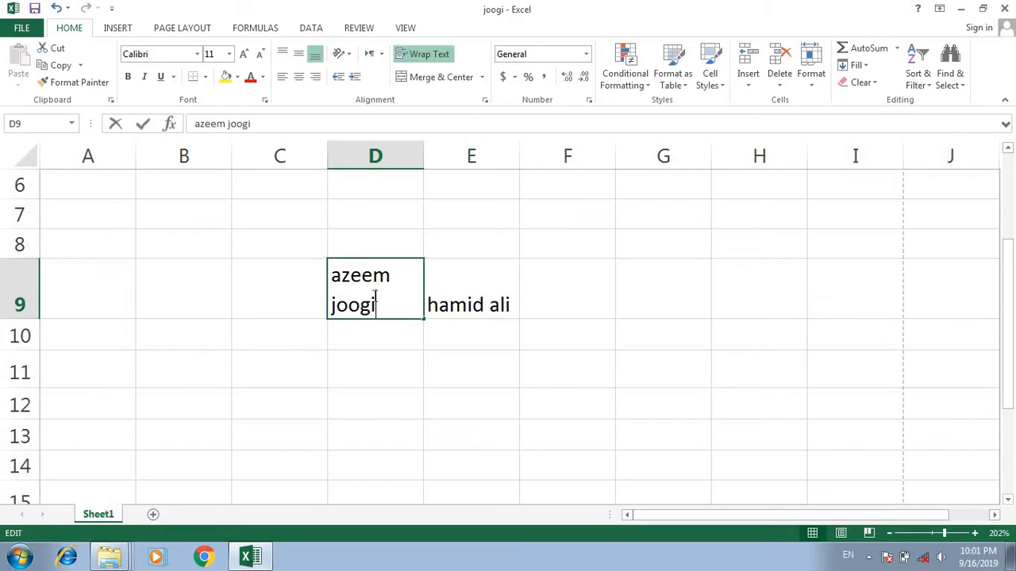
pyautogui.press('BackSpace')
pyautogui.press('BackSpace')
pyautogui.press('BackSpace')
pyautogui.press('BackSpace')
pyautogui.press('BackSpace')
pyautogui.press('BackSpace')
pyautogui.press('BackSpace')
pyautogui.press('BackSpace')
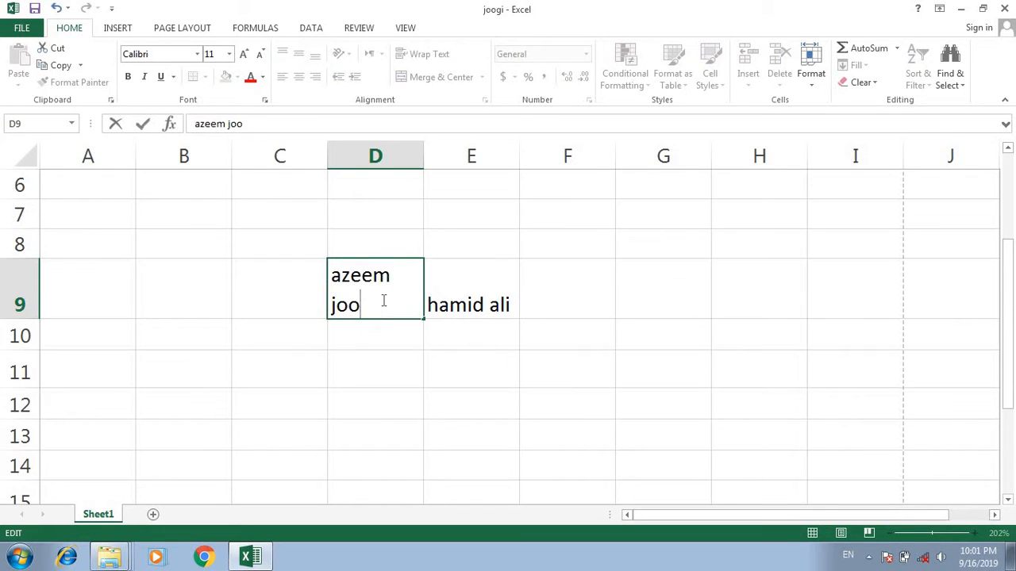
pyautogui.press('BackSpace')
pyautogui.press('BackSpace')
pyautogui.press('BackSpace')
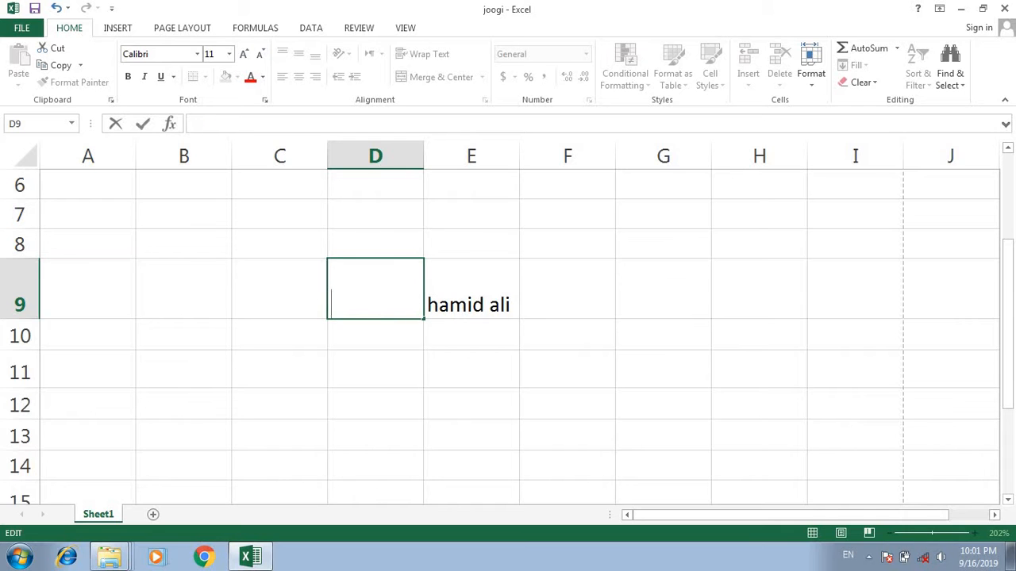
pyautogui.rightClick(15, 294)
pyautogui.press('Escape')
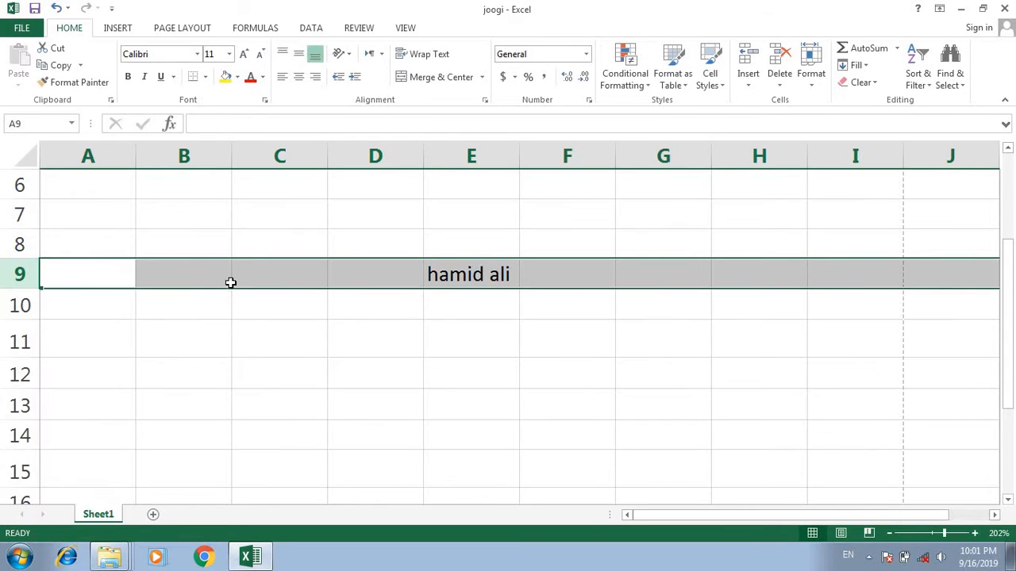
pyautogui.click(230, 283)
# - Format the name in cell E9 as bold and italic
pyautogui.click(512, 274)
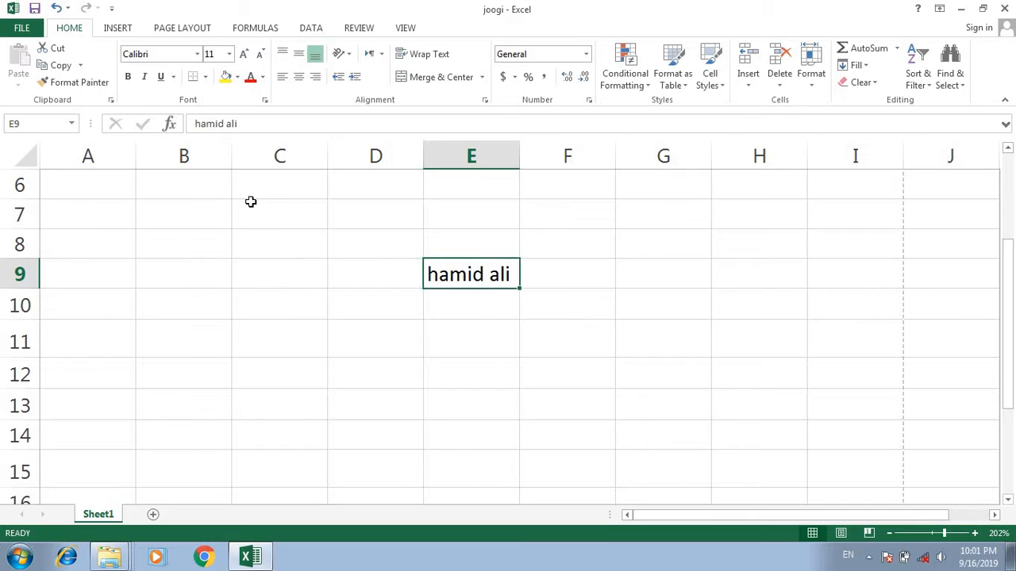
pyautogui.click(129, 78)
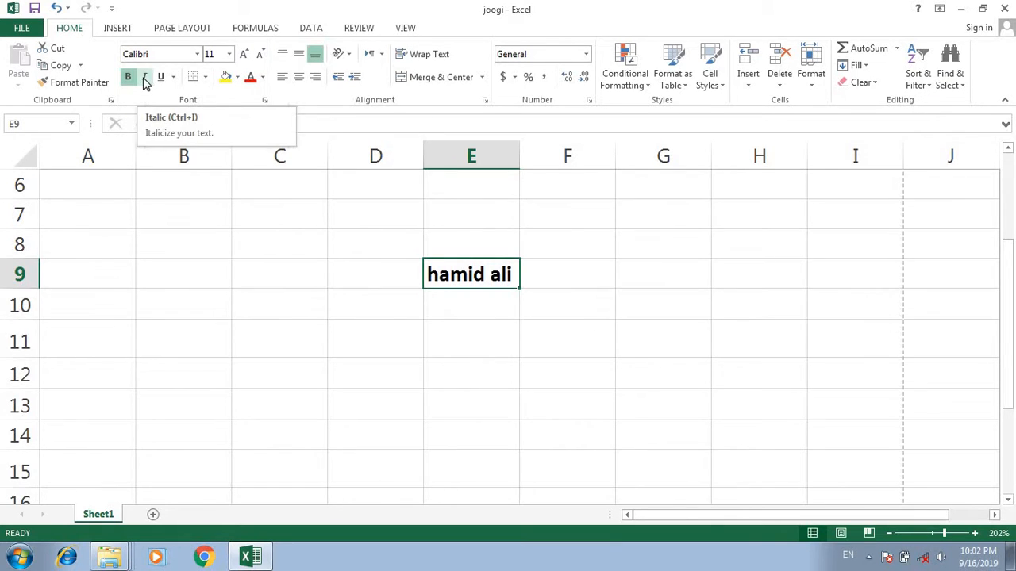
pyautogui.click(145, 81)
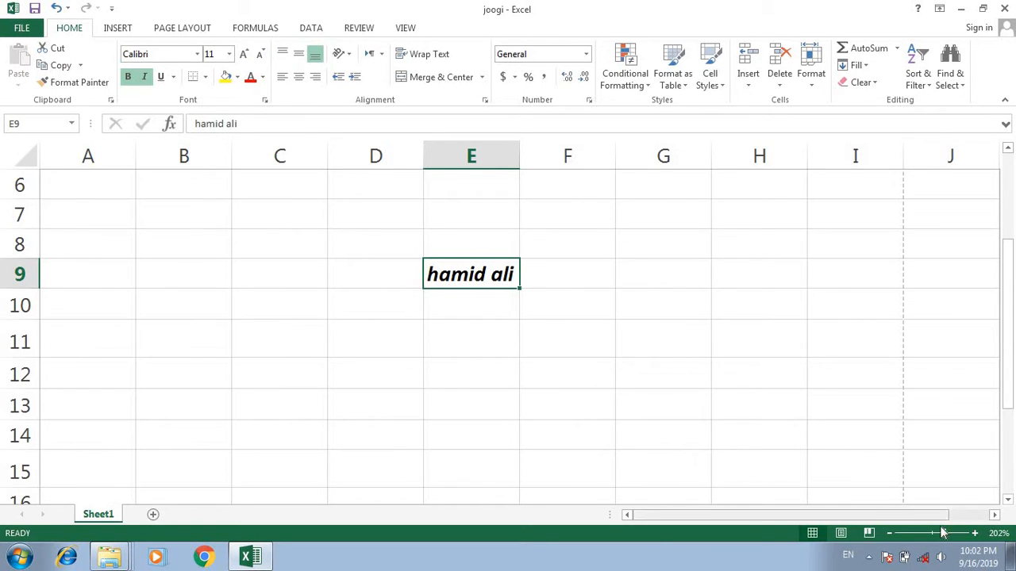
# - Underline the name in cell E9 and switch the underline style to Double Underline
pyautogui.moveTo(944, 535); pyautogui.dragTo(959, 536)
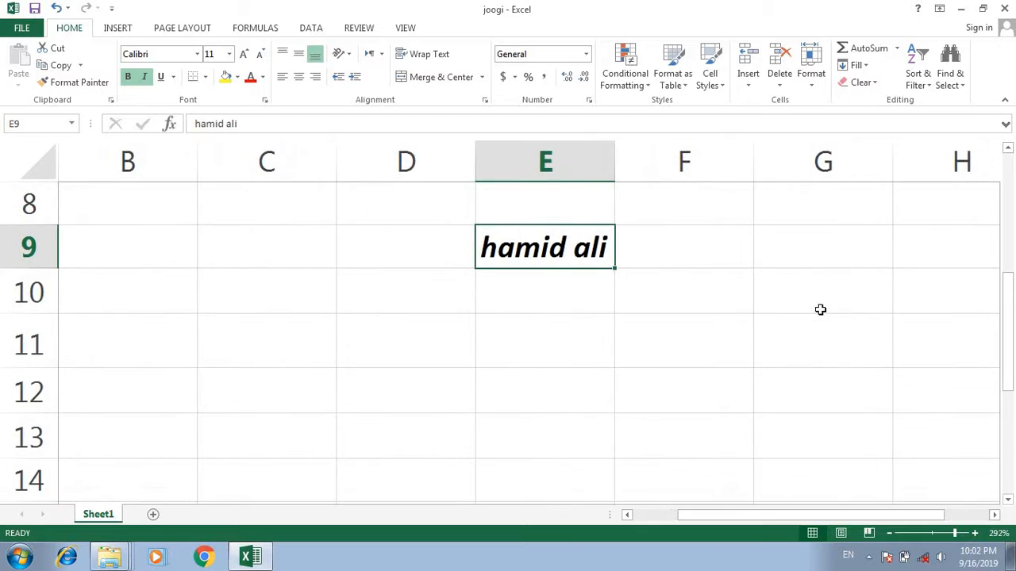
pyautogui.scroll(1, 789, 270)
pyautogui.scroll(-1, 787, 273)
pyautogui.click(161, 77)
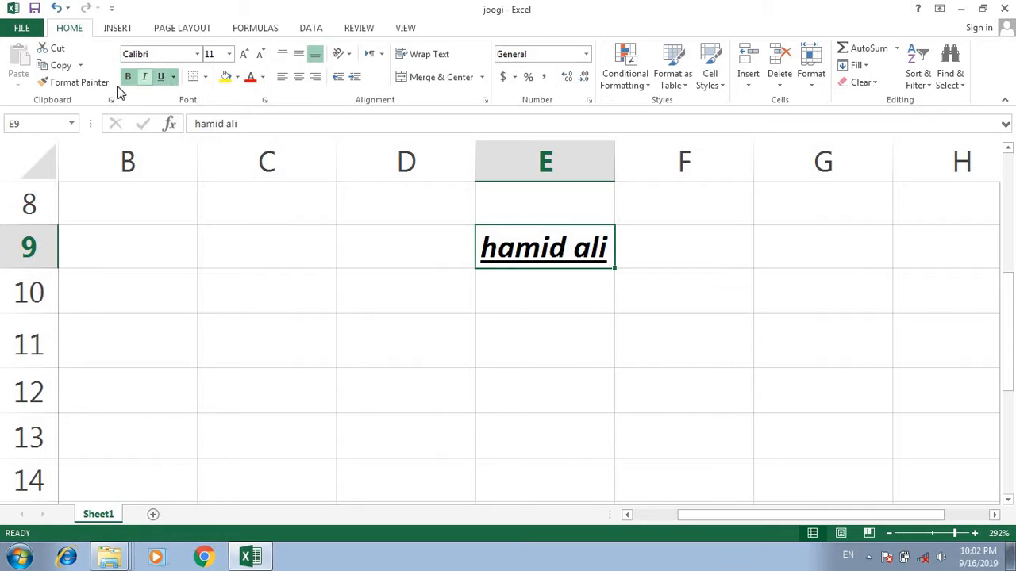
pyautogui.click(173, 78)
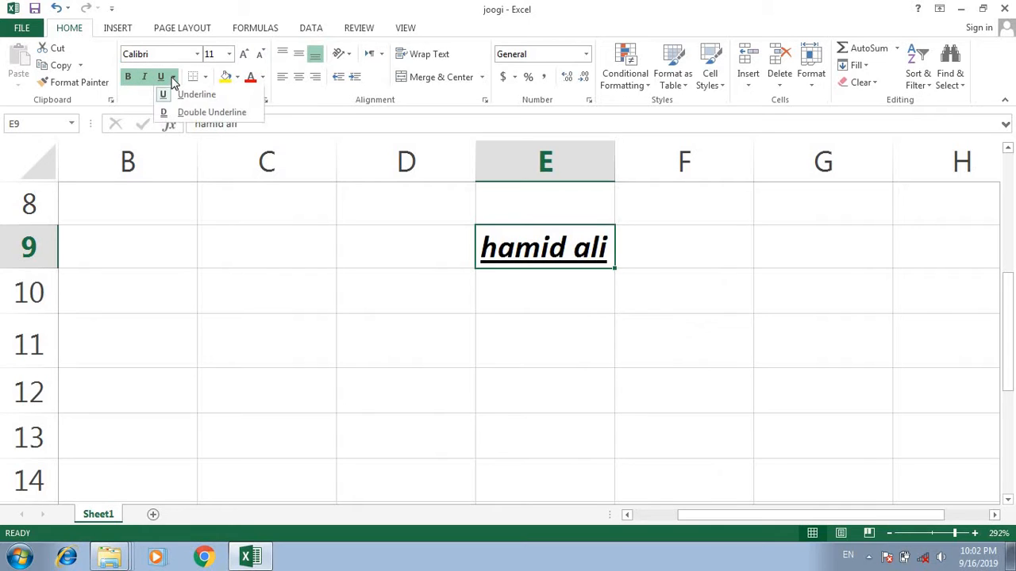
pyautogui.click(187, 117)
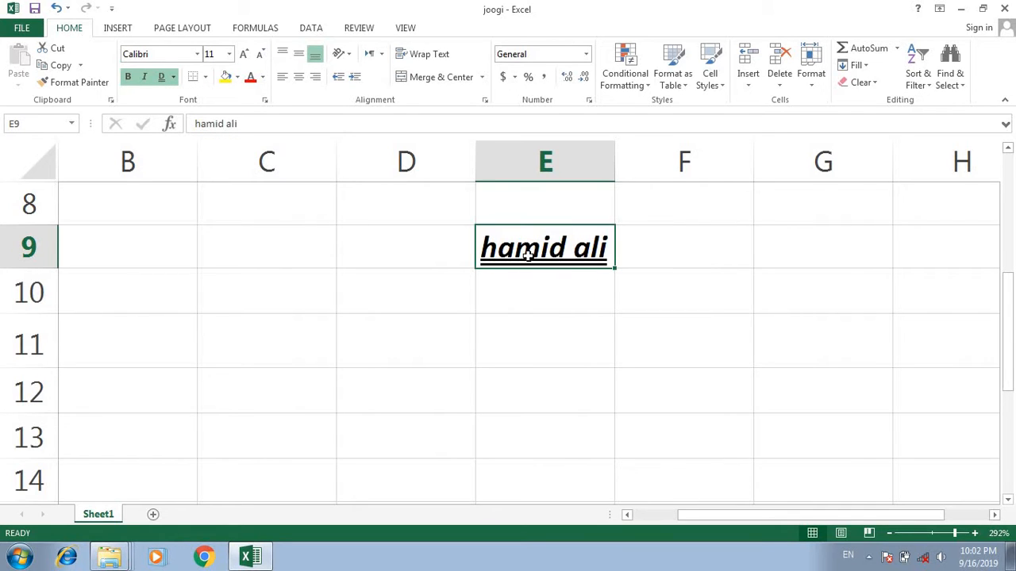
# - Set the font of cell E9 to Algerian
pyautogui.click(198, 54)
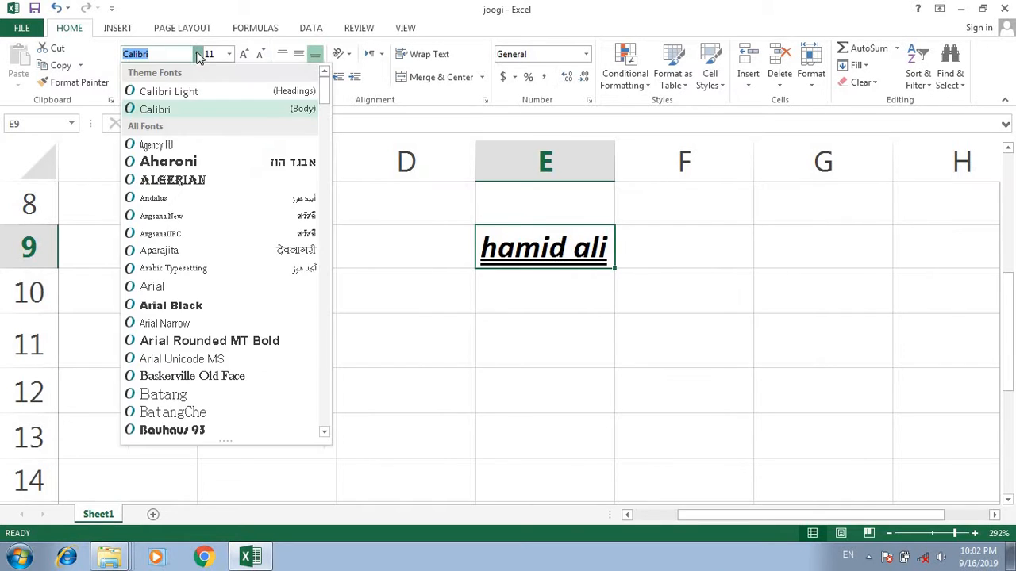
pyautogui.click(190, 181)
pyautogui.click(342, 304)
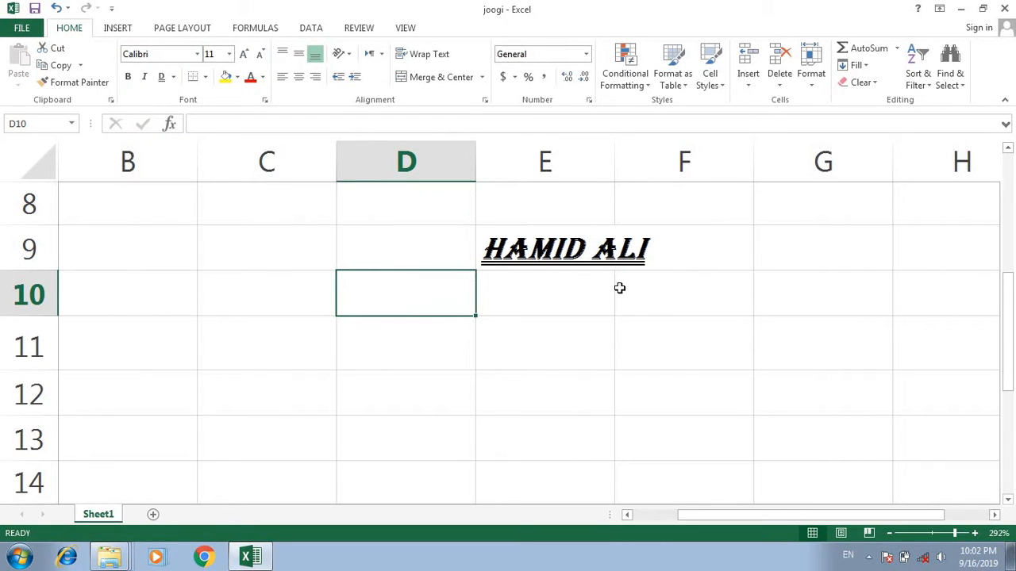
pyautogui.click(197, 54)
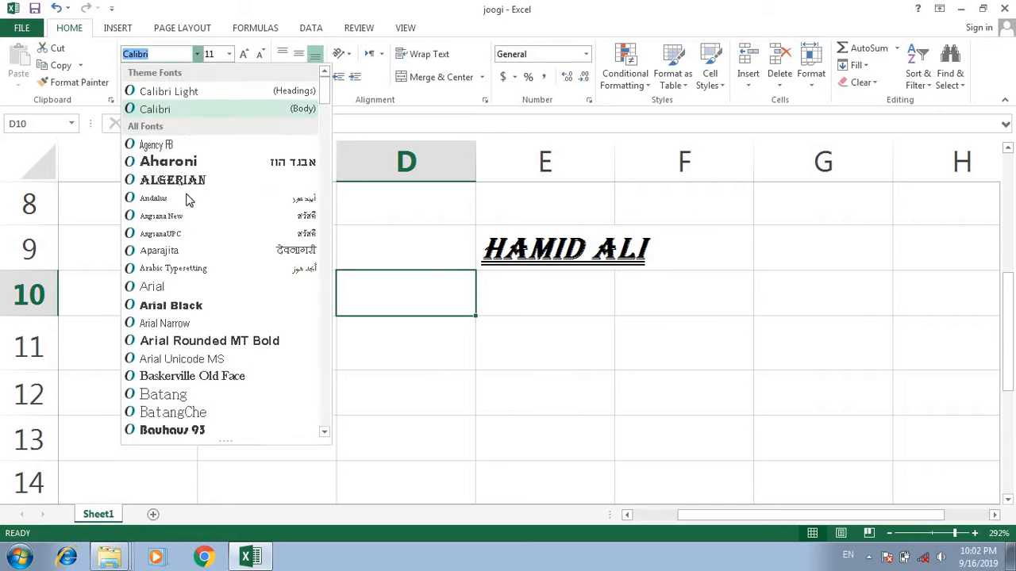
pyautogui.scroll(-20, 202, 391)
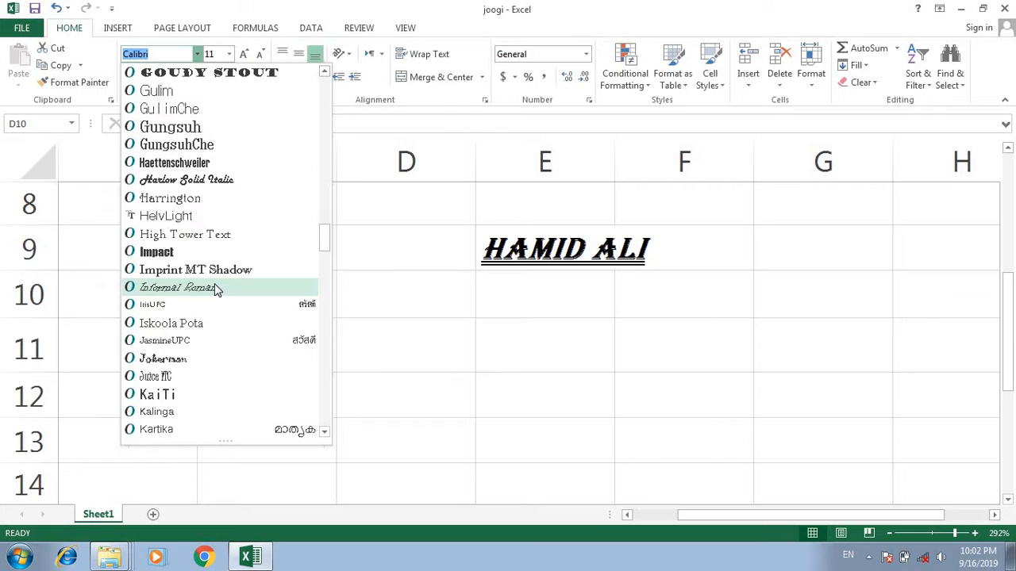
pyautogui.scroll(-20, 205, 292)
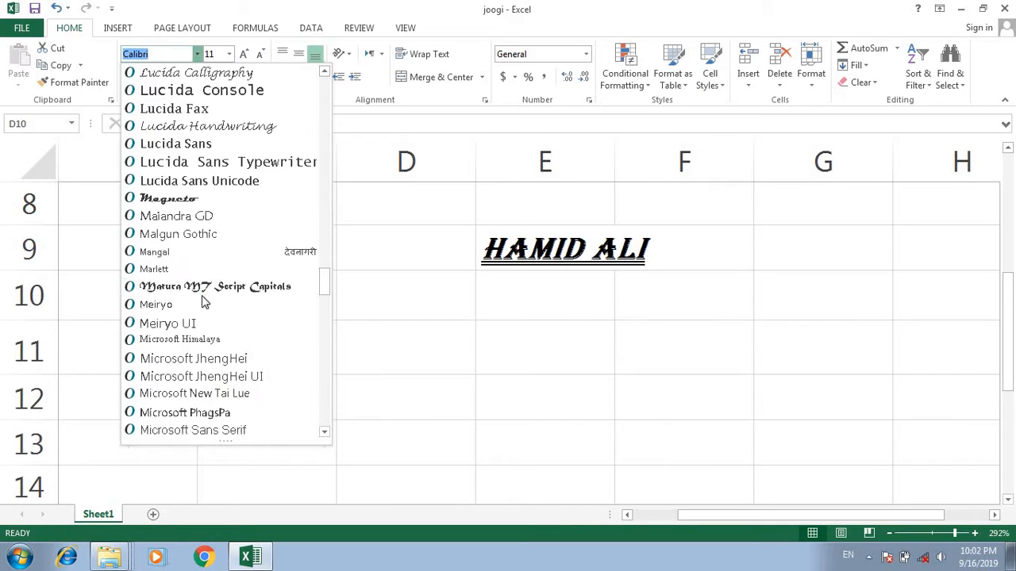
pyautogui.scroll(-4, 198, 296)
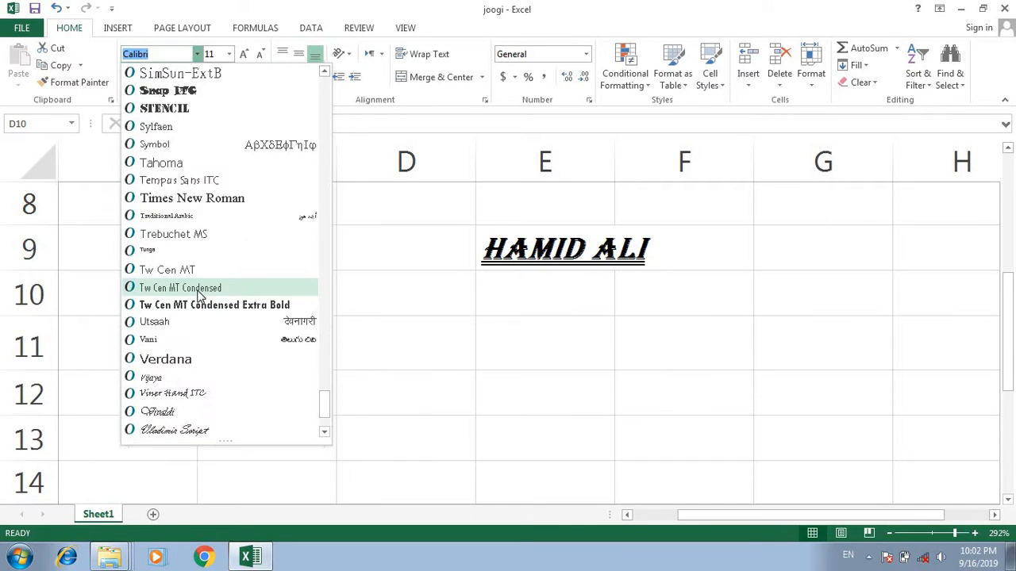
pyautogui.scroll(20, 190, 238)
pyautogui.scroll(12, 183, 183)
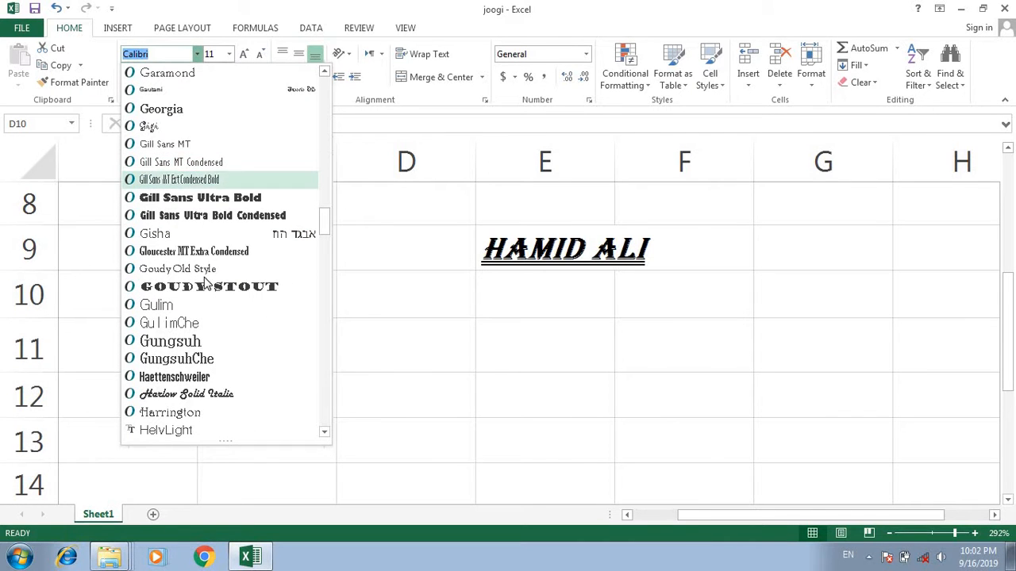
# - Change the font of cell E9 to Castellar and remove its italic formatting
pyautogui.click(560, 237)
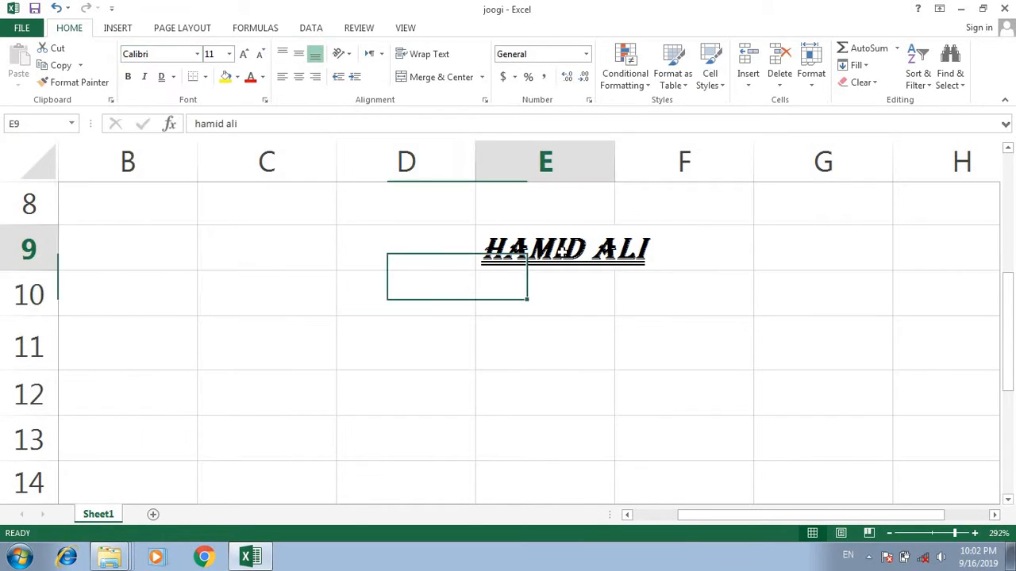
pyautogui.click(197, 53)
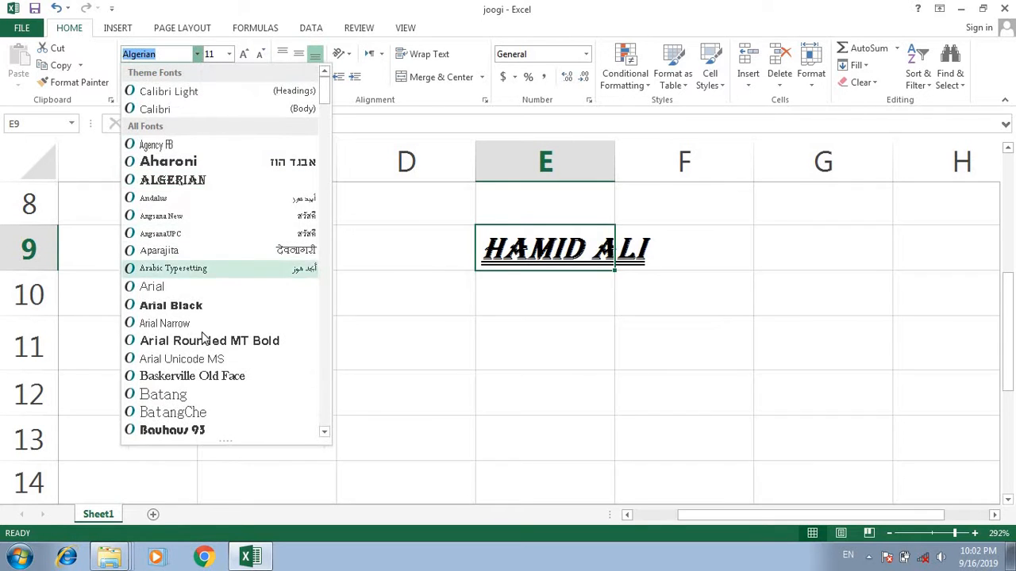
pyautogui.scroll(-1, 197, 408)
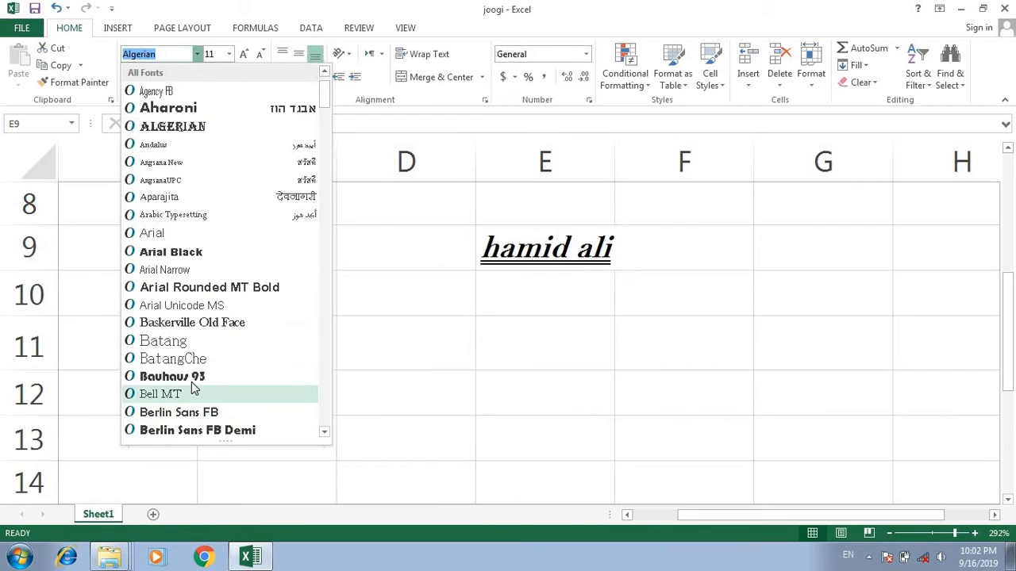
pyautogui.scroll(-3, 191, 392)
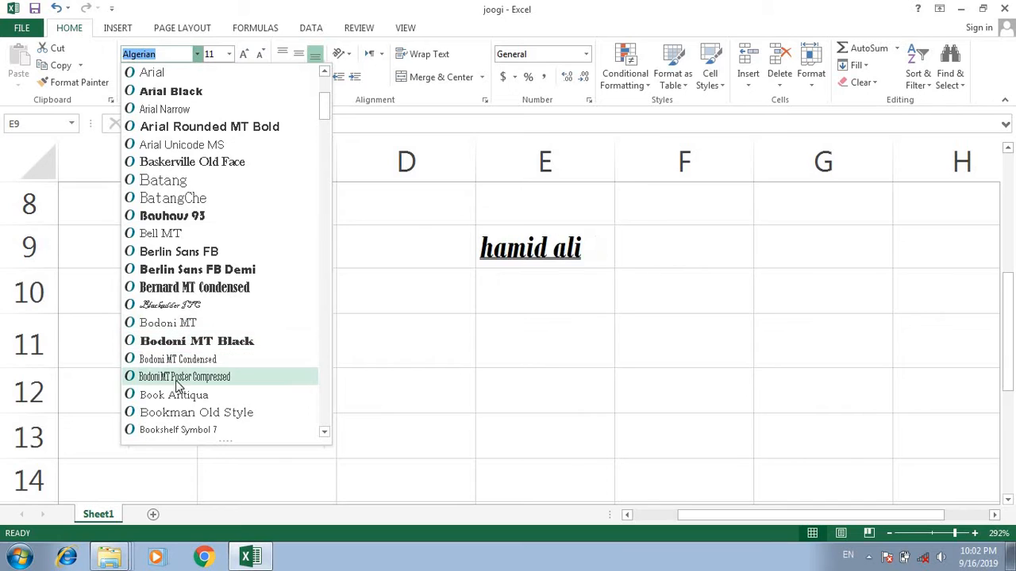
pyautogui.scroll(-6, 180, 403)
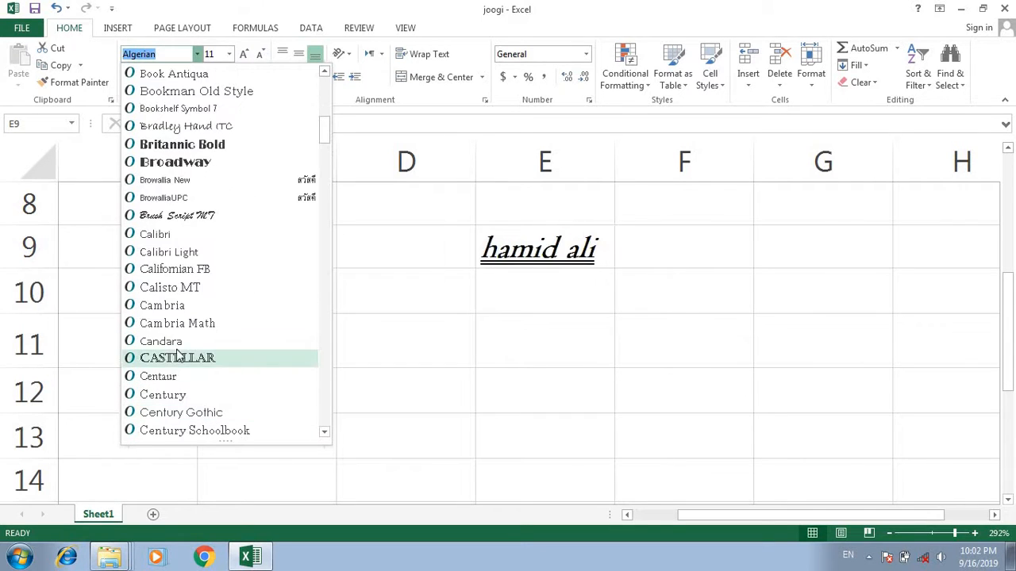
pyautogui.click(171, 358)
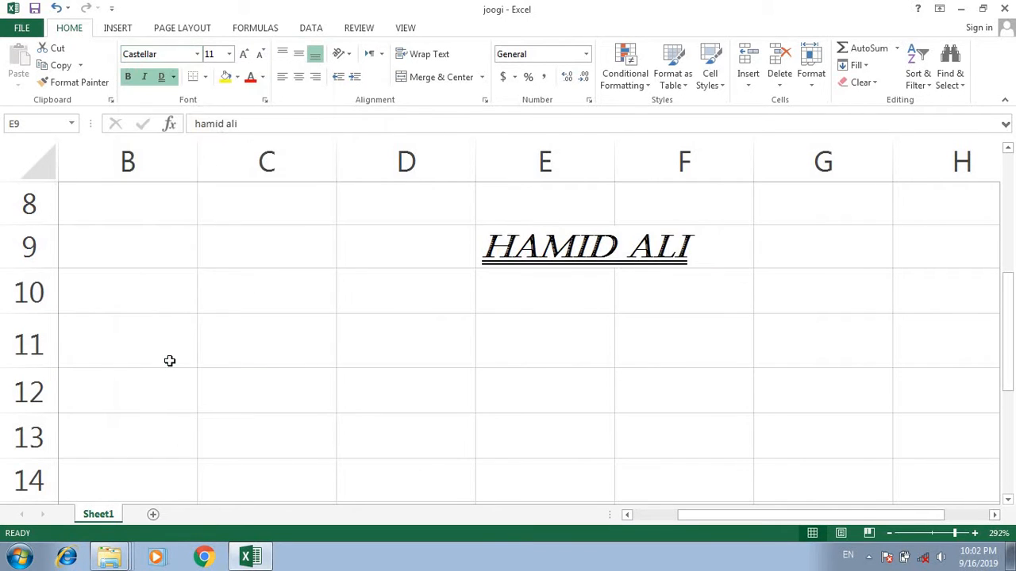
pyautogui.click(145, 76)
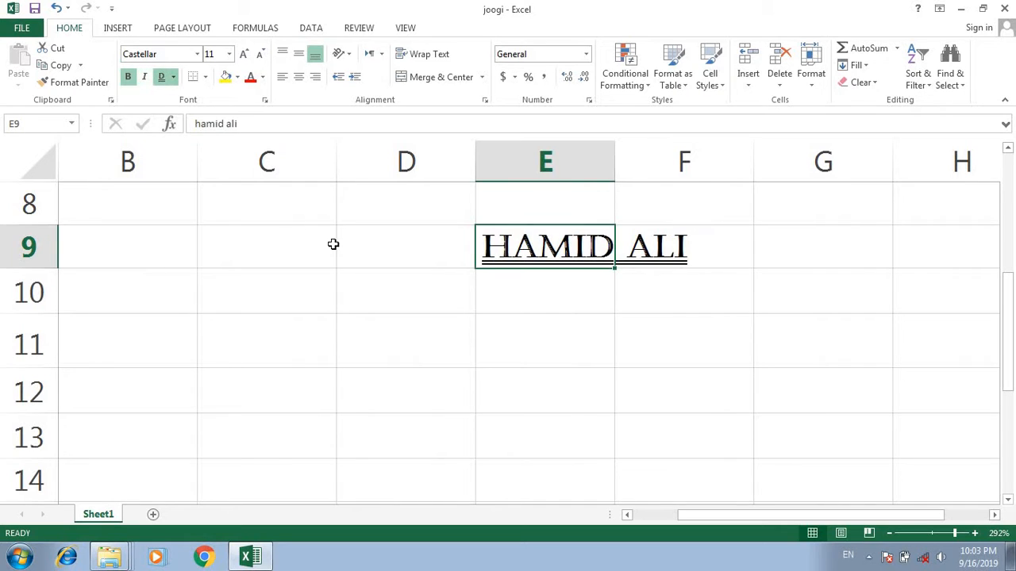
pyautogui.click(332, 244)
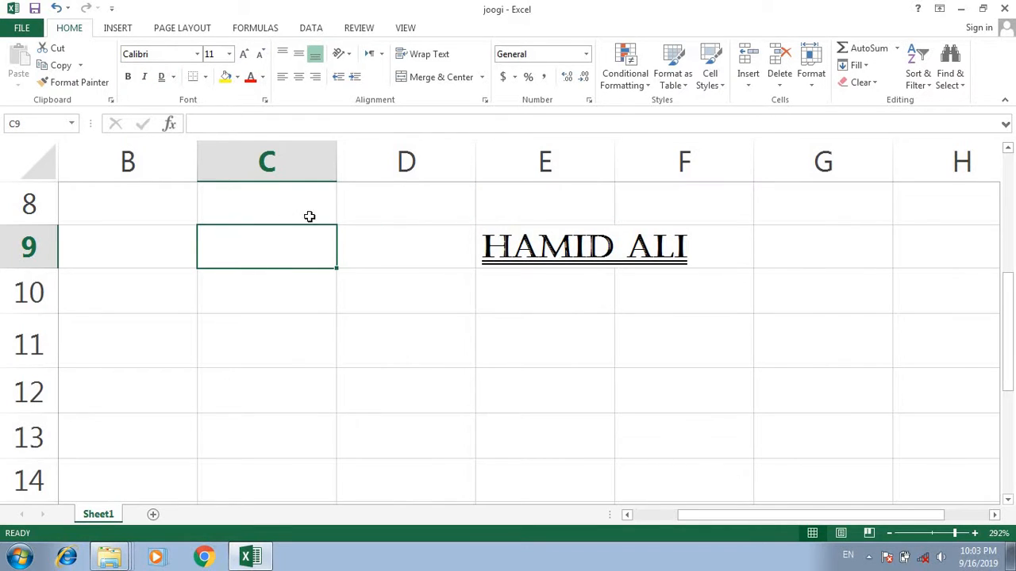
# - Set the font size of the name in cell E9 to 11
pyautogui.click(128, 76)
pyautogui.click(540, 253)
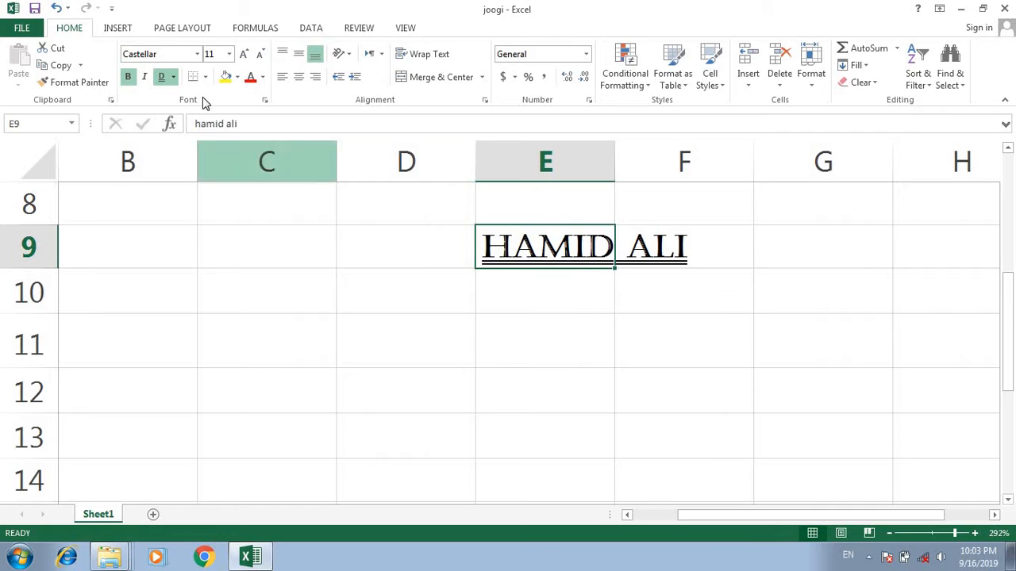
pyautogui.click(230, 54)
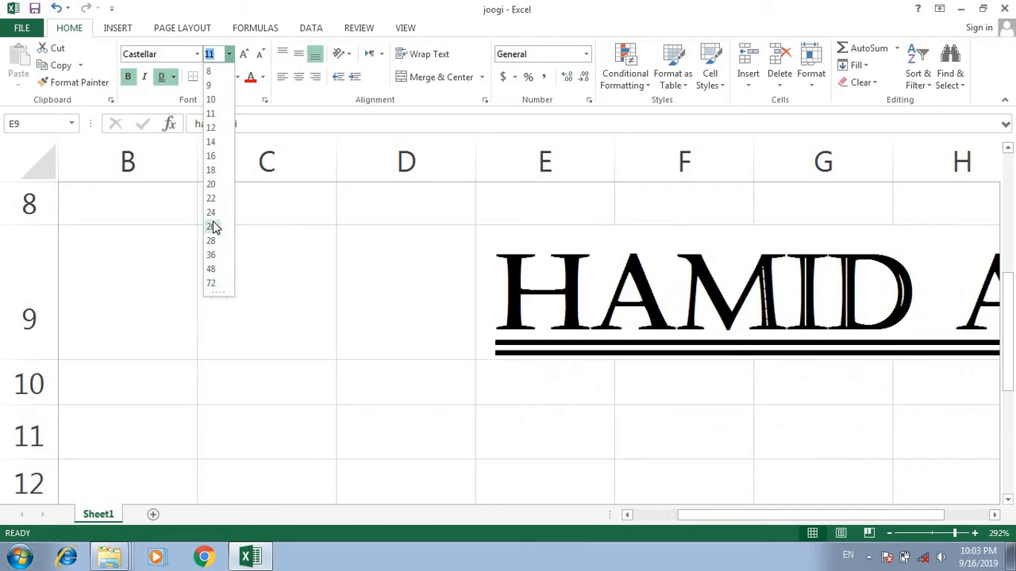
pyautogui.click(213, 115)
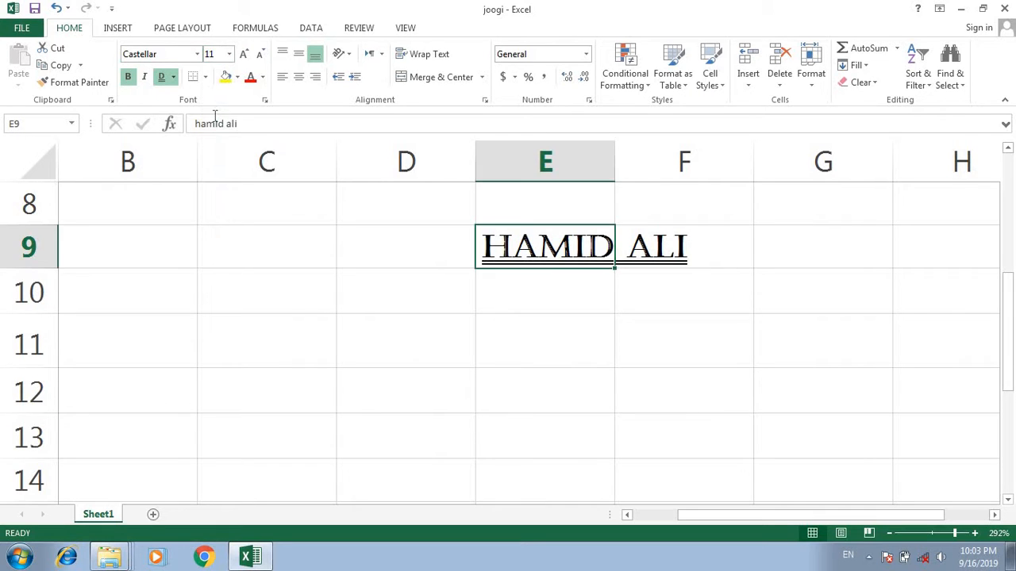
# - Add a top border to cell E9 and deselect the cell to check the line
pyautogui.click(205, 77)
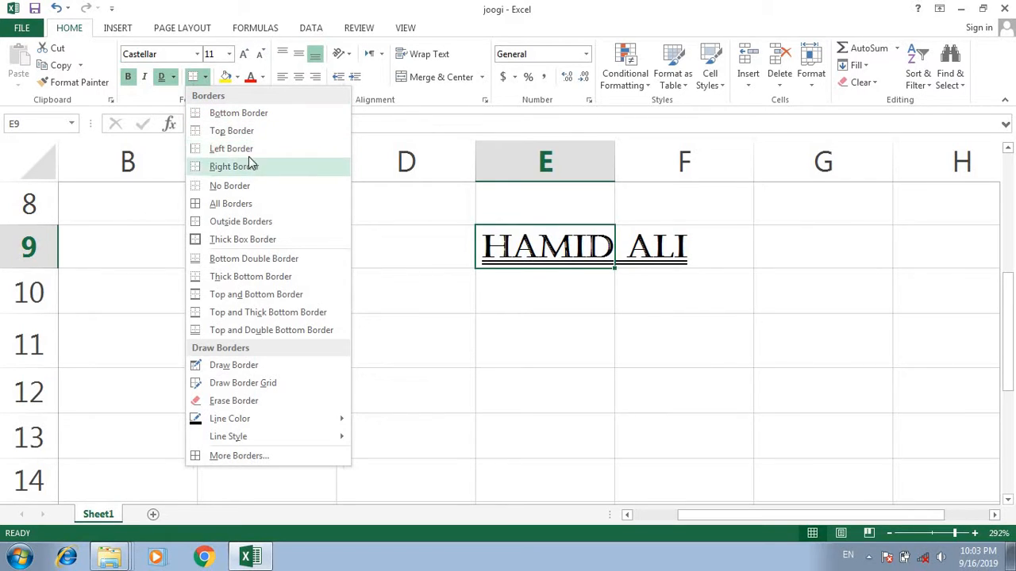
pyautogui.click(248, 131)
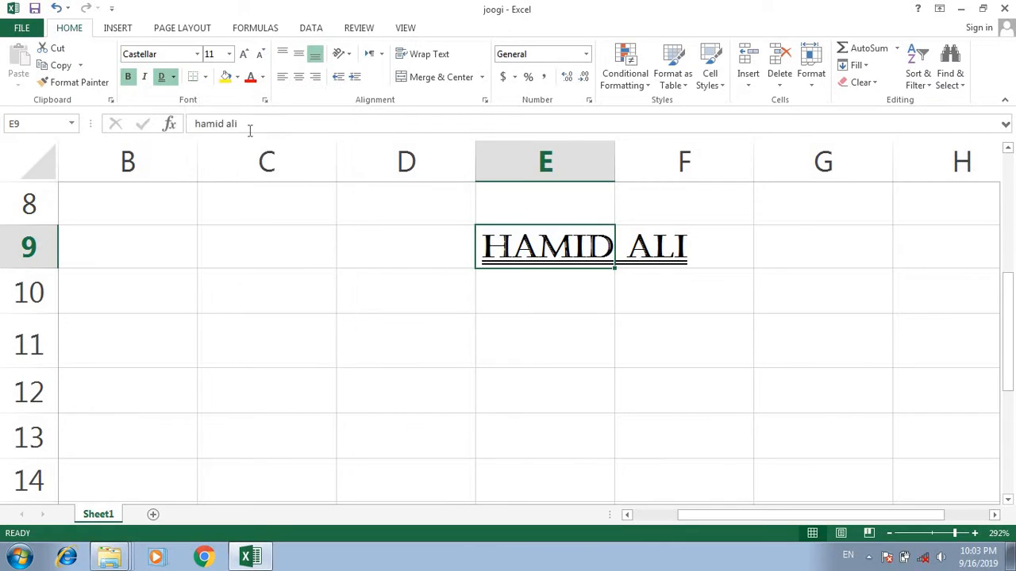
pyautogui.click(357, 273)
pyautogui.click(601, 301)
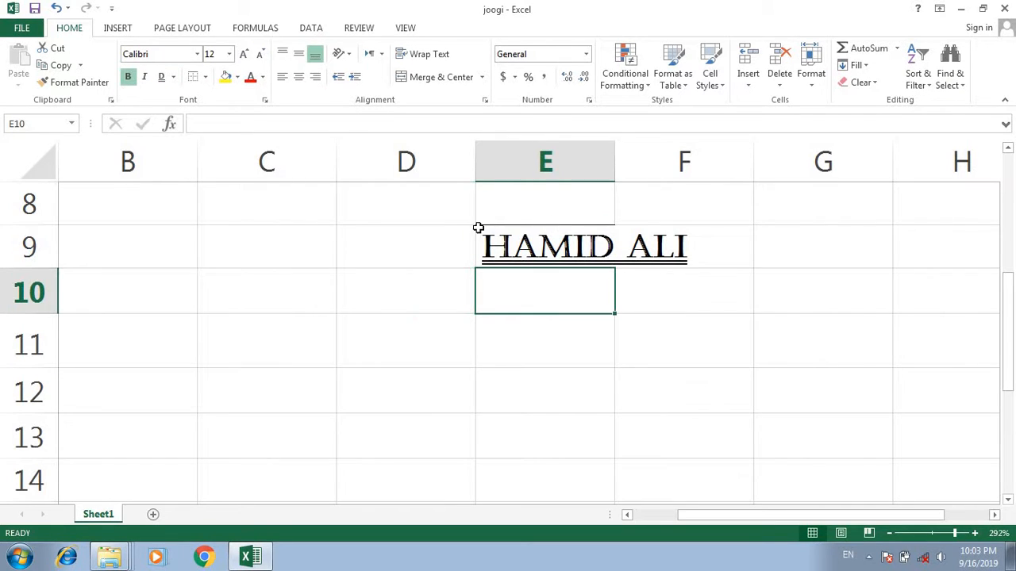
pyautogui.click(427, 290)
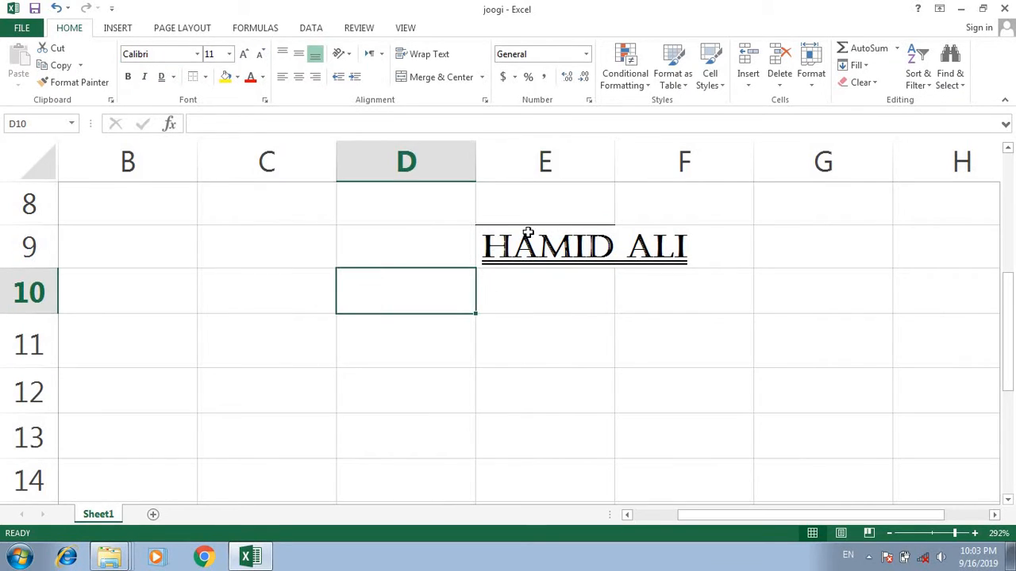
pyautogui.scroll(1, 608, 233)
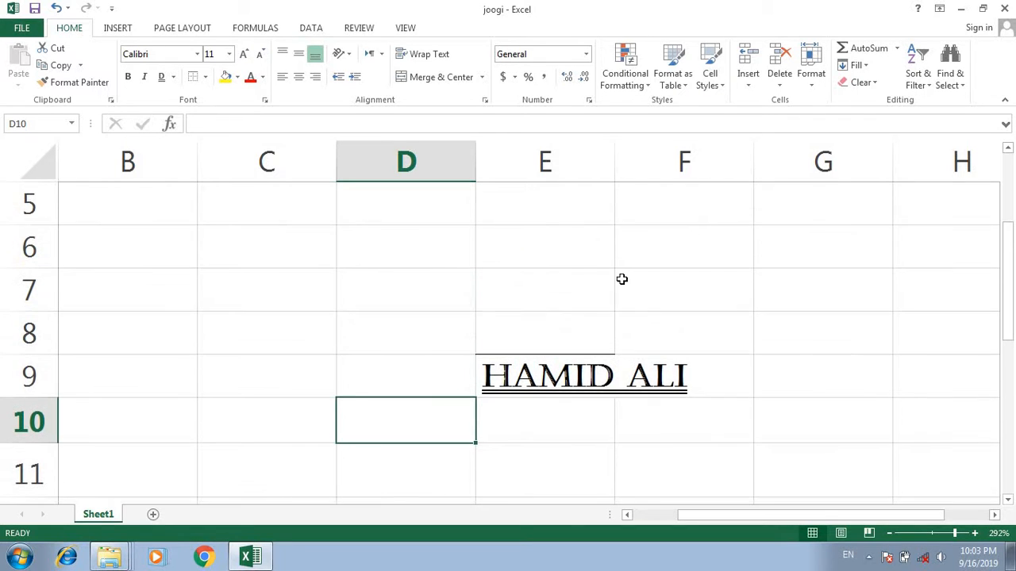
# - Apply a thick box border to cell D10 and to cell E9
pyautogui.scroll(-1, 585, 361)
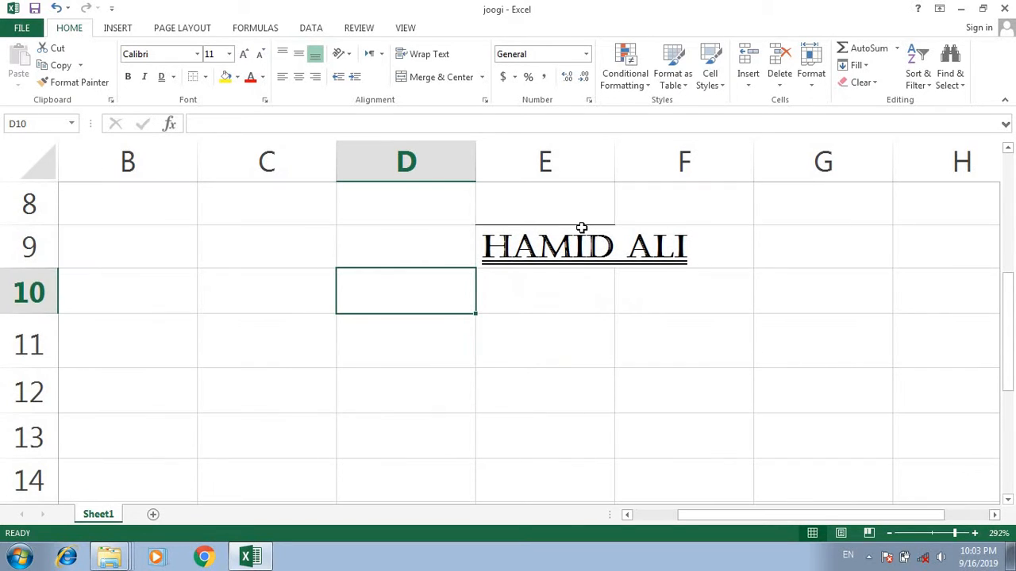
pyautogui.click(204, 77)
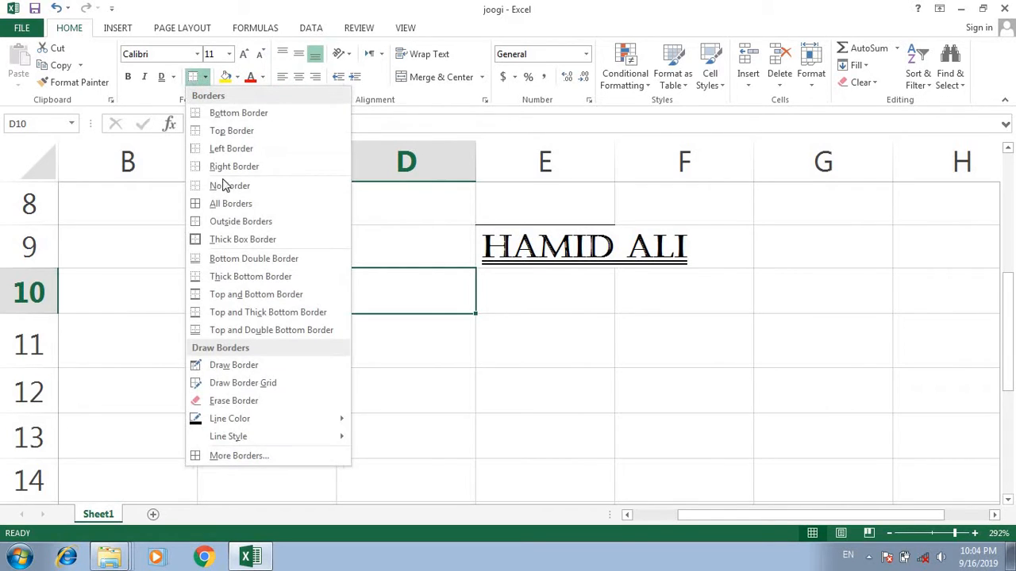
pyautogui.click(244, 240)
pyautogui.click(548, 253)
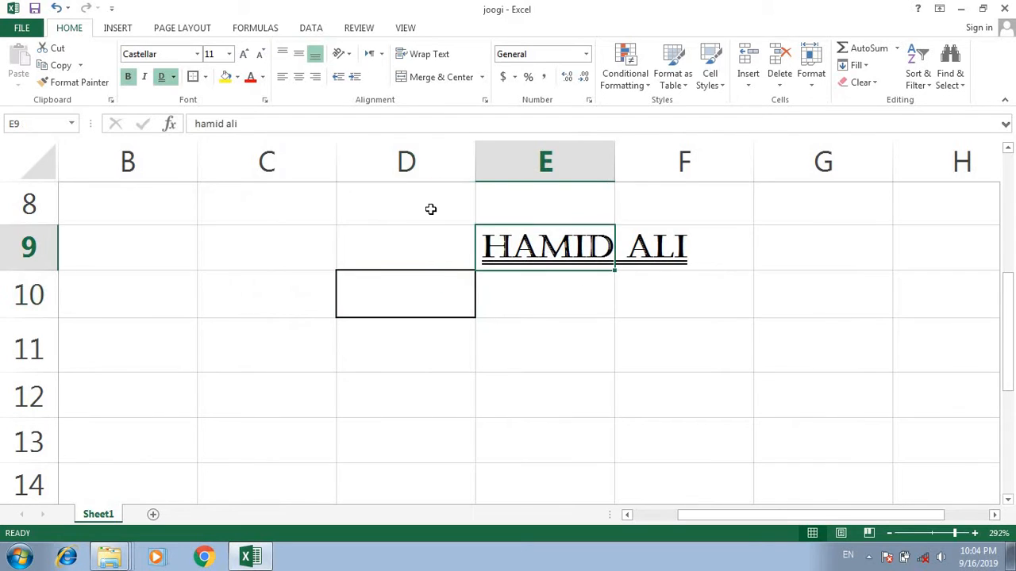
pyautogui.click(205, 77)
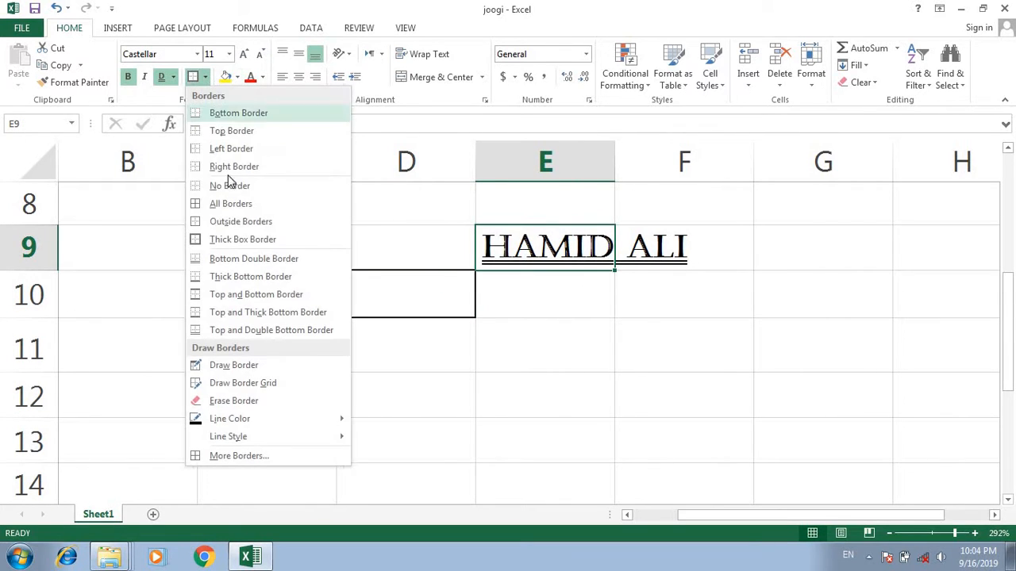
pyautogui.click(244, 240)
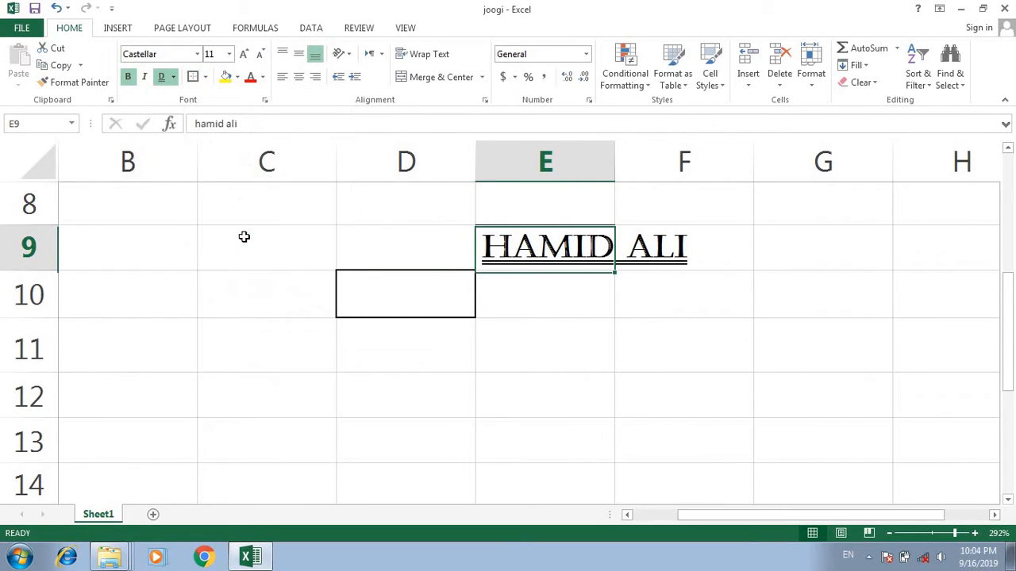
pyautogui.click(550, 349)
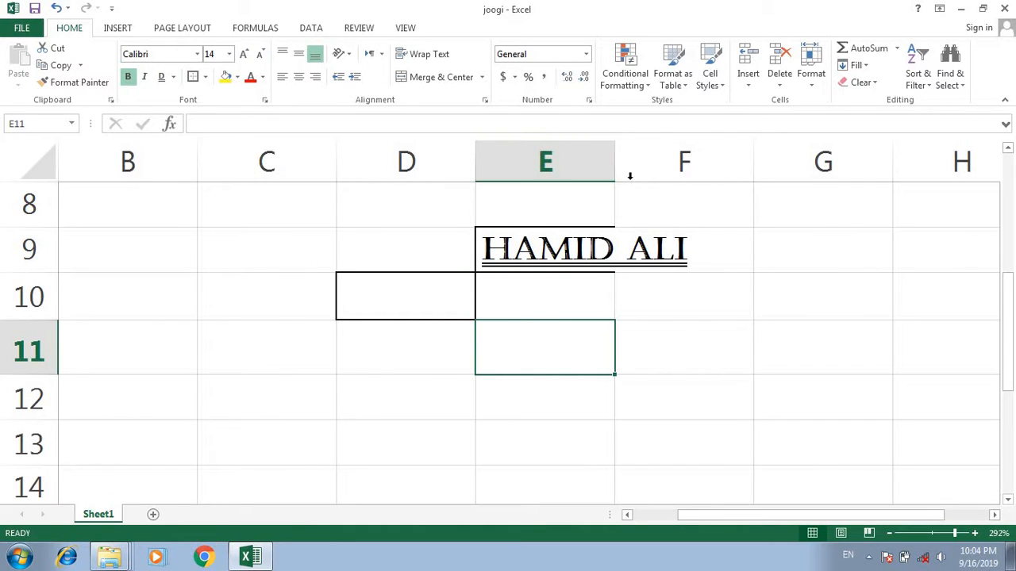
# - Enter a person's first name in cell F9
pyautogui.click(720, 248)
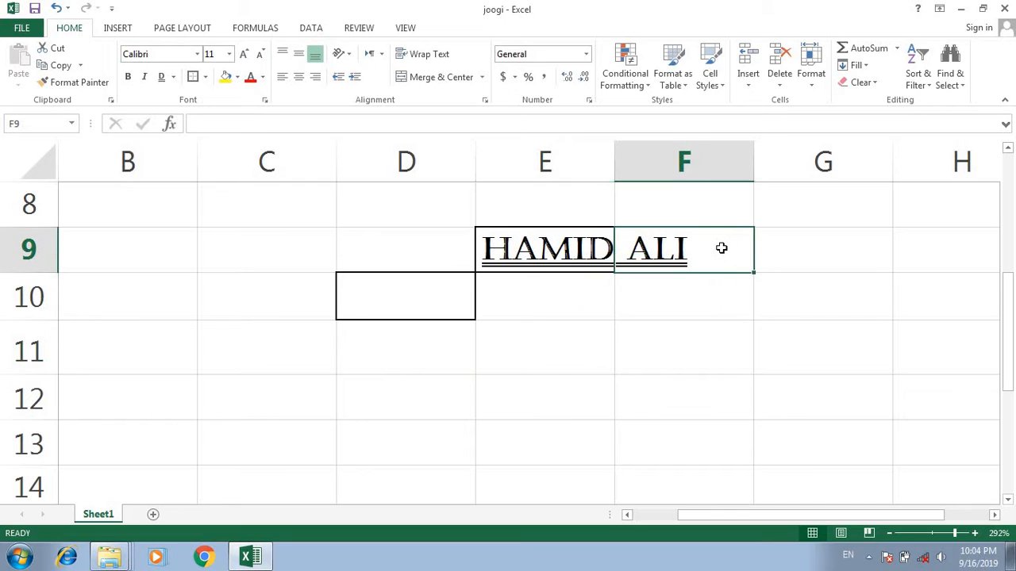
pyautogui.write('azeem')
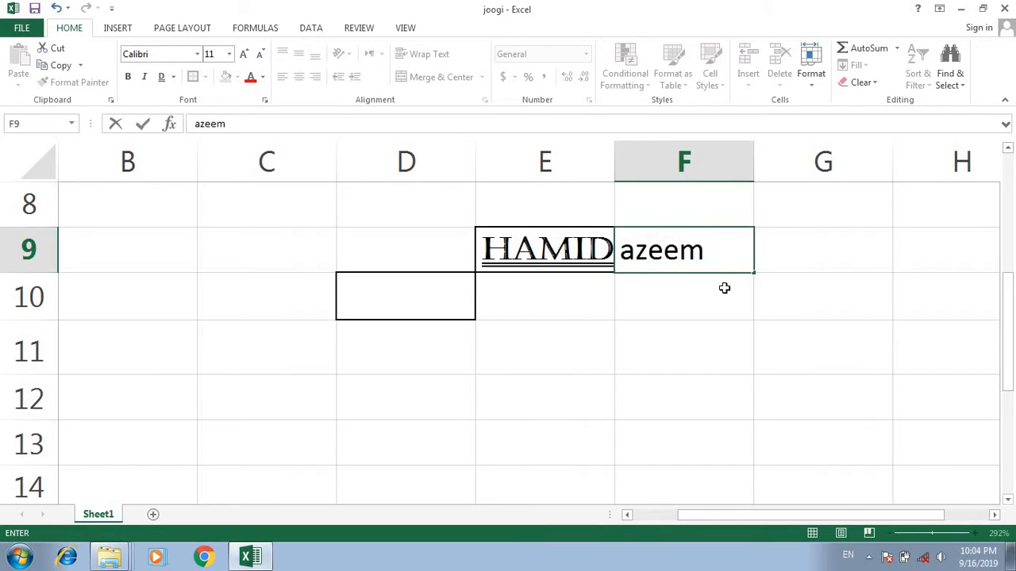
pyautogui.click(713, 291)
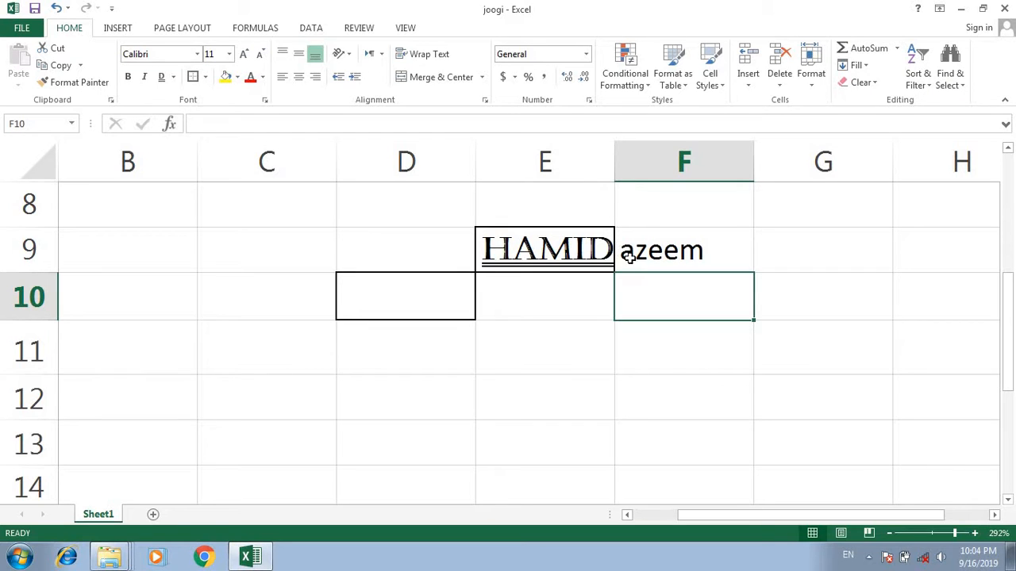
# - Fit column E to its contents, then narrow it very slightly
pyautogui.doubleClick(615, 156)
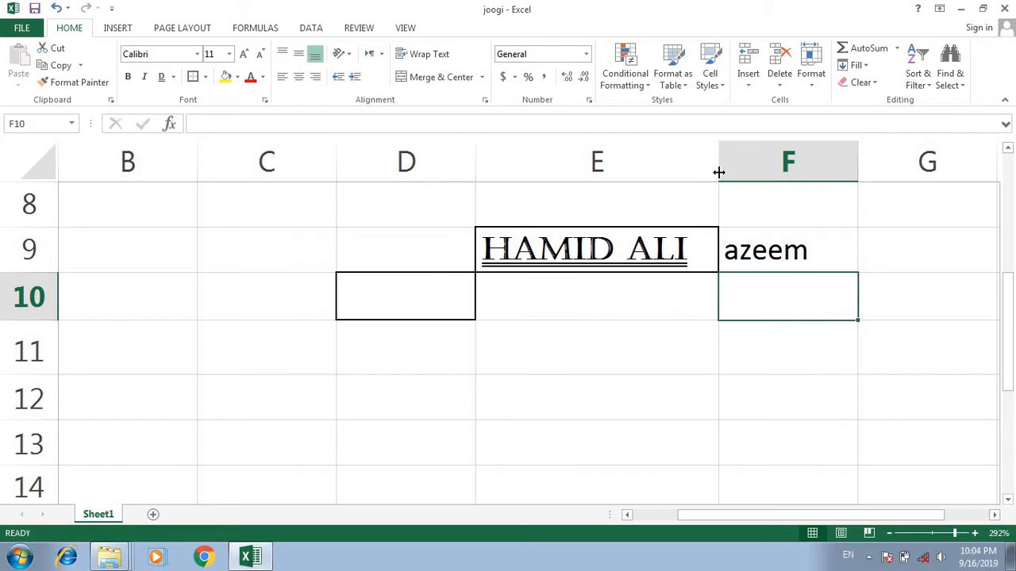
pyautogui.moveTo(719, 172)
pyautogui.mouseDown()
pyautogui.moveTo(632, 181)
pyautogui.moveTo(715, 171)
pyautogui.mouseUp()
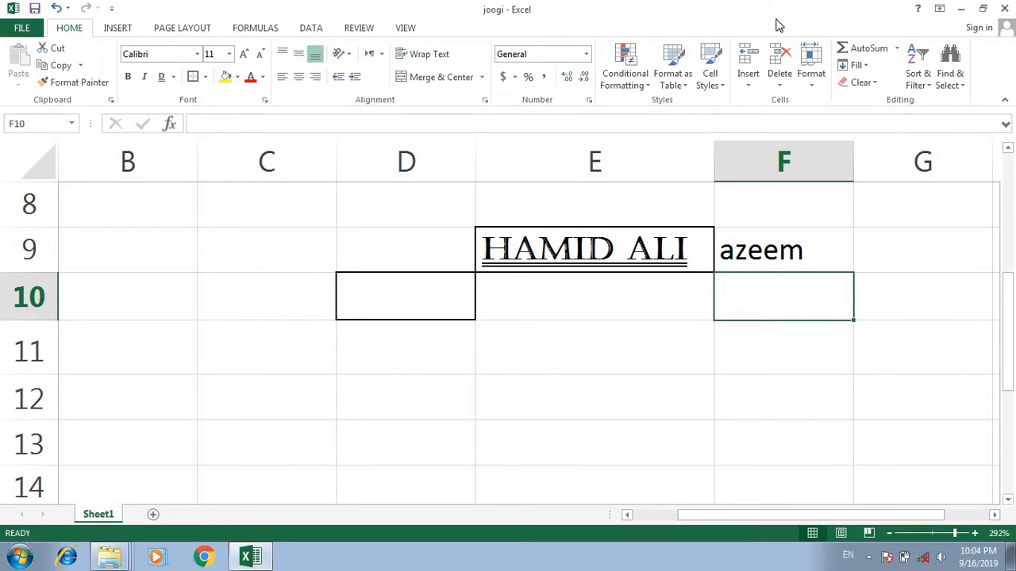
pyautogui.click(654, 342)
# - Remove the borders from cell E9 with the No Border option
pyautogui.click(556, 250)
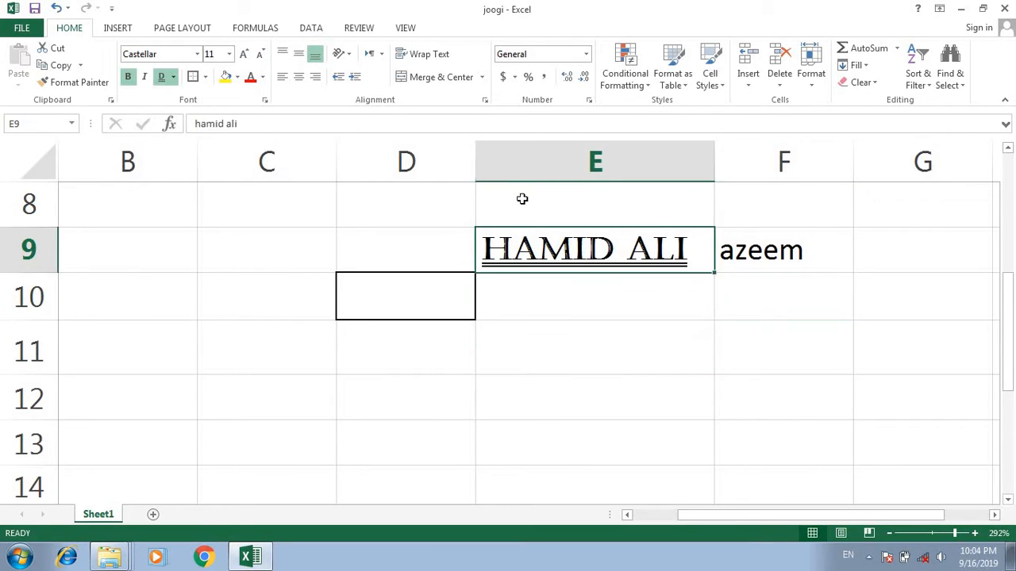
pyautogui.click(205, 77)
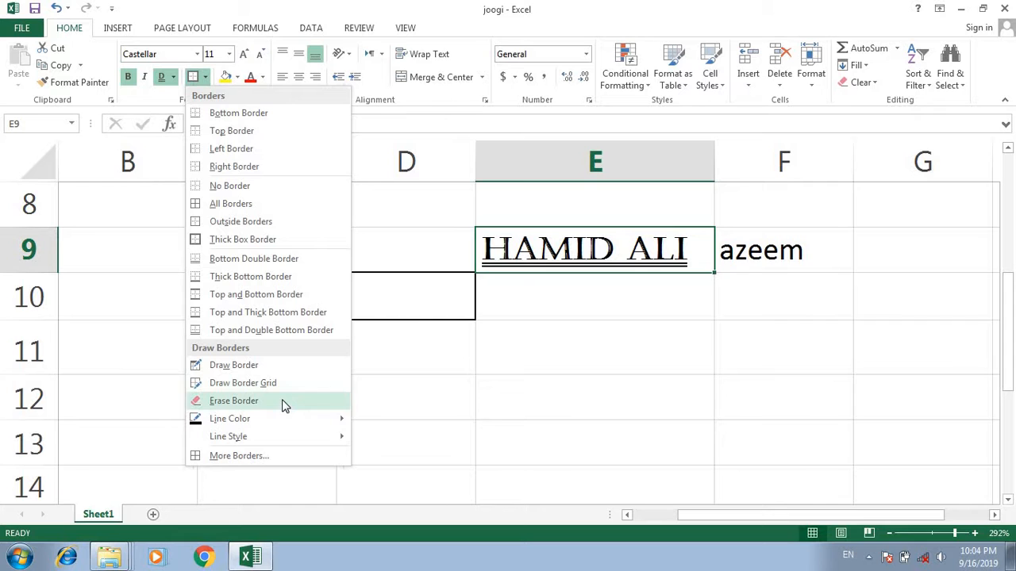
pyautogui.moveTo(286, 419)
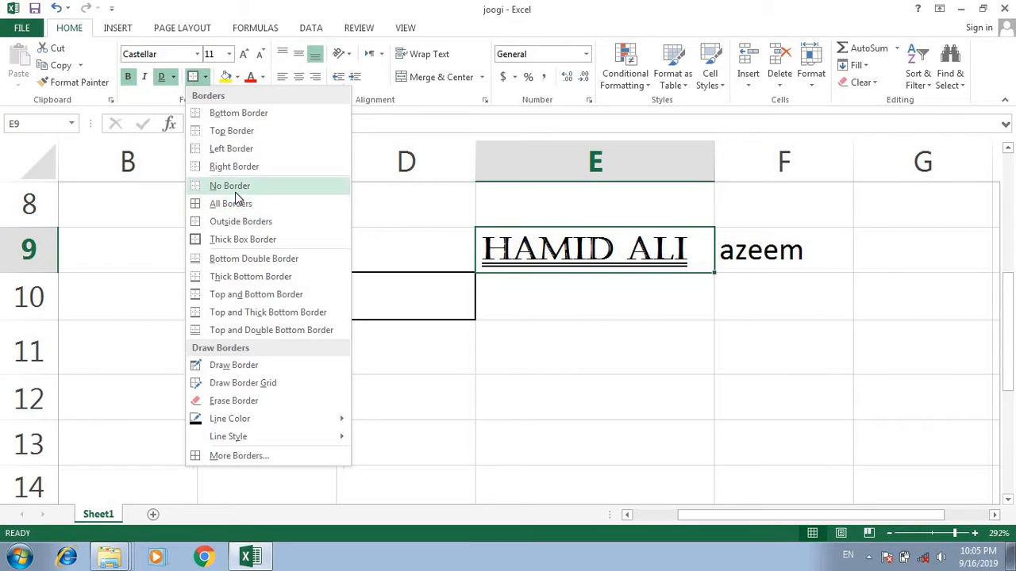
pyautogui.click(235, 193)
pyautogui.click(579, 341)
# - Apply All Borders to cell E9 and deselect it to check the lines
pyautogui.click(556, 251)
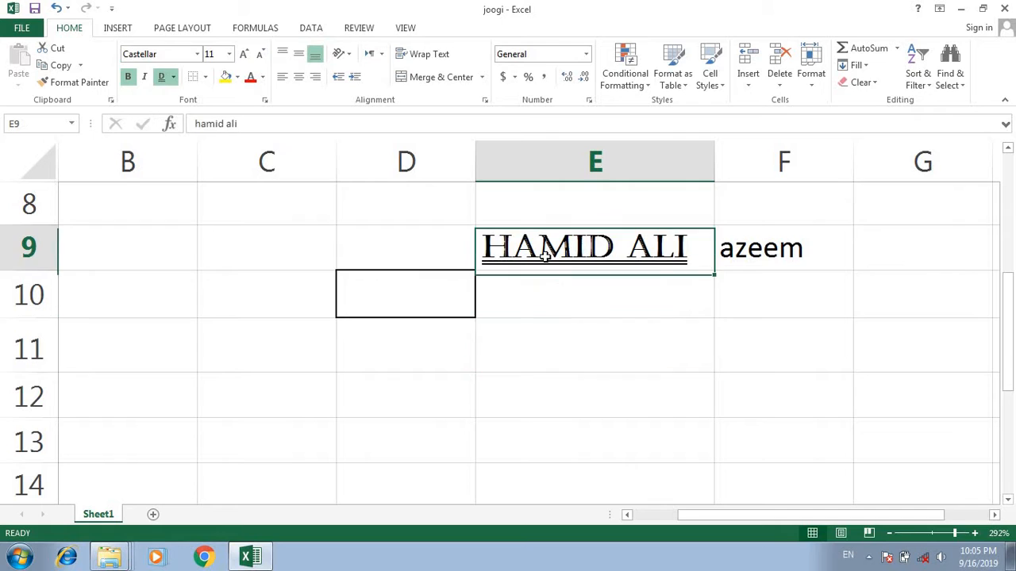
pyautogui.click(209, 84)
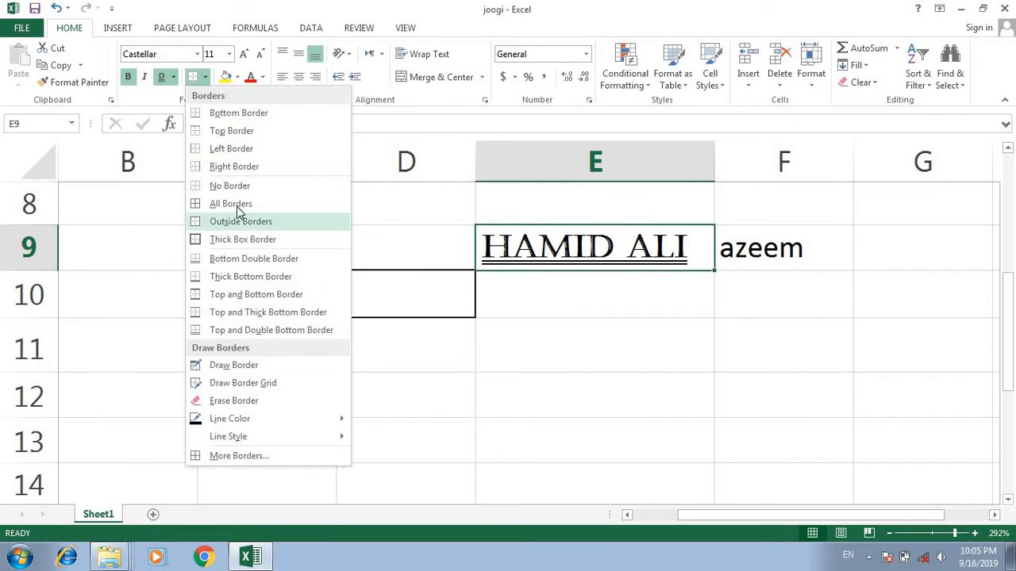
pyautogui.click(215, 200)
pyautogui.click(652, 349)
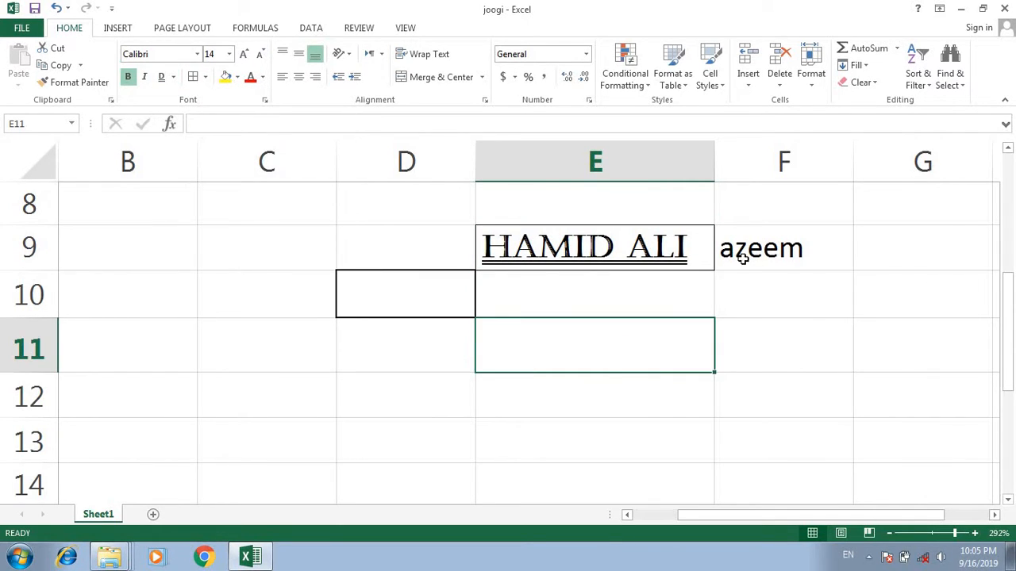
# - Narrow column E until its text is cut off, then autofit the column to show the full text
pyautogui.click(716, 248)
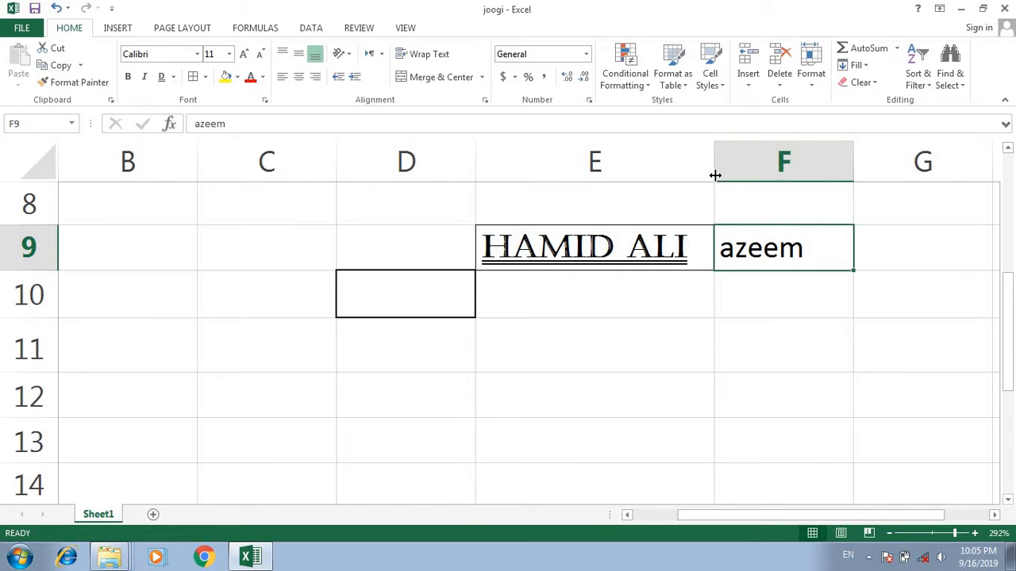
pyautogui.moveTo(715, 175); pyautogui.dragTo(584, 173)
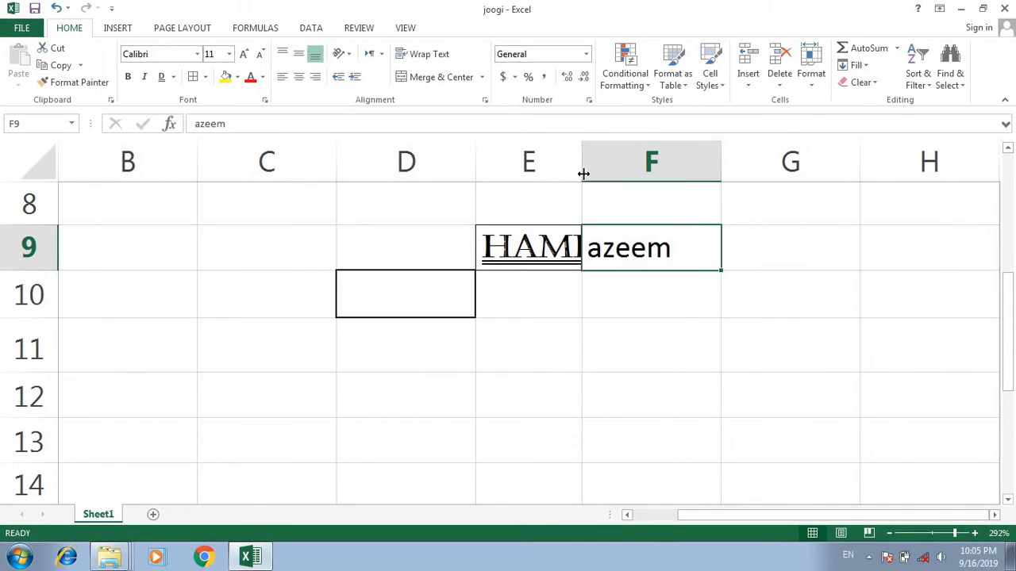
pyautogui.doubleClick(583, 173)
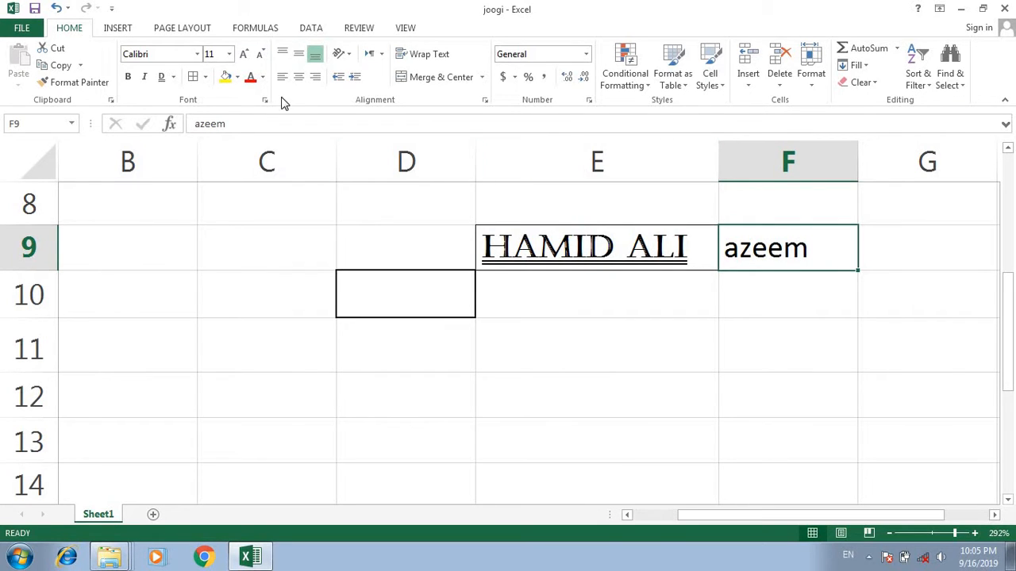
# - Fill cell E9 with the light orange theme colour and deselect it to check the fill
pyautogui.click(525, 262)
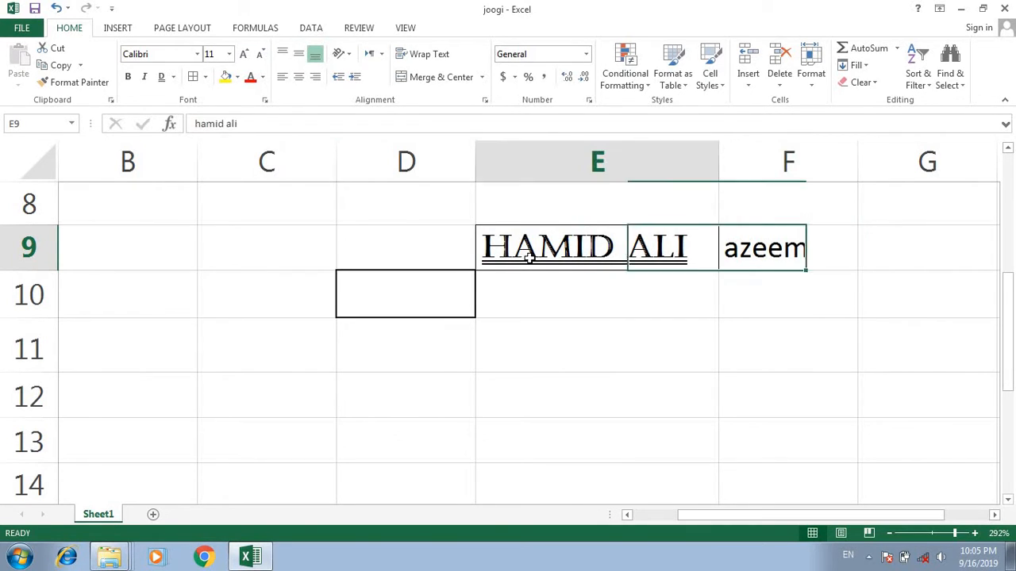
pyautogui.click(236, 77)
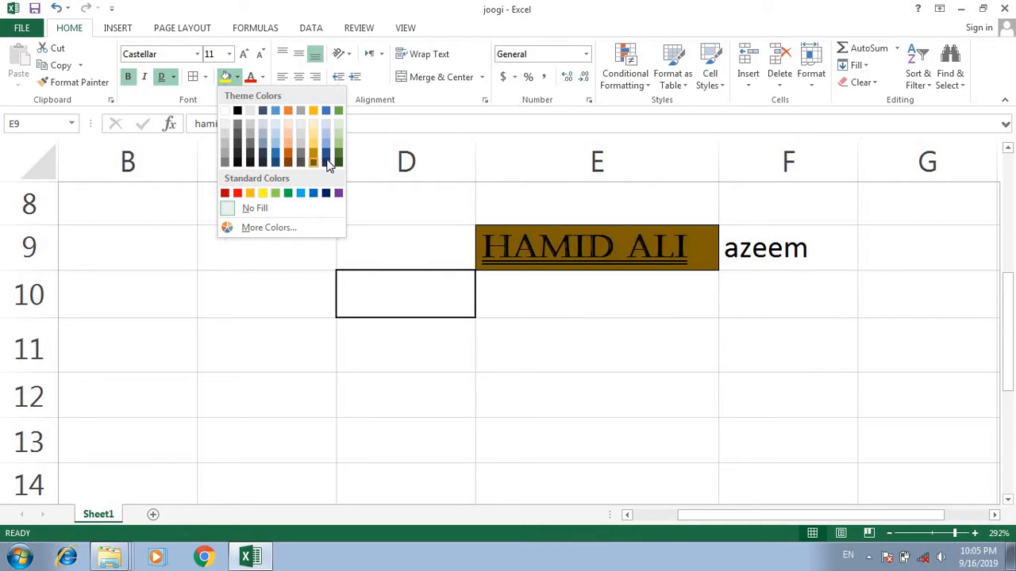
pyautogui.click(289, 135)
pyautogui.click(553, 378)
pyautogui.click(599, 251)
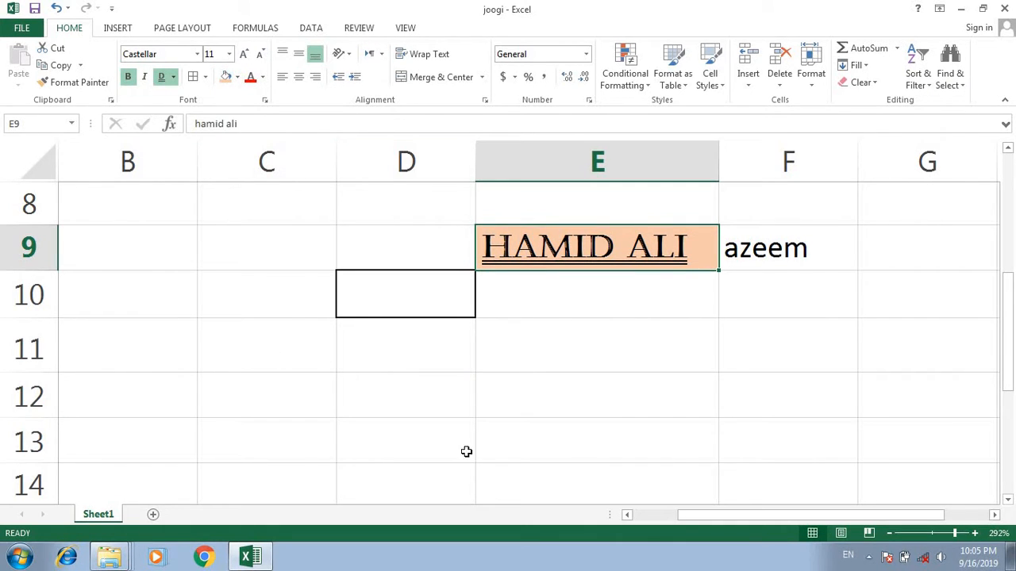
# - Fill the range C11:F11 with the same light orange colour
pyautogui.moveTo(262, 349); pyautogui.dragTo(850, 363)
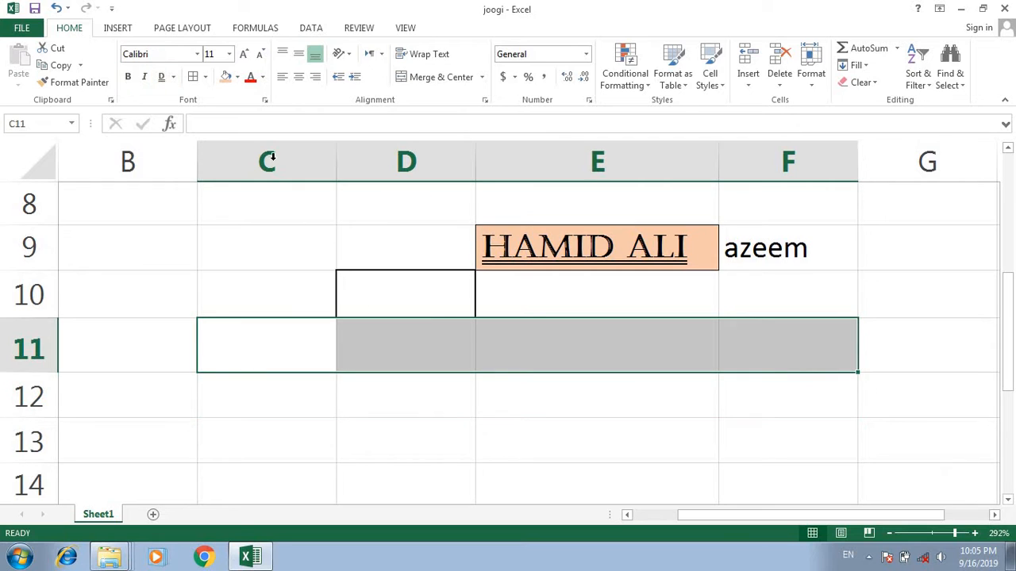
pyautogui.click(227, 77)
pyautogui.click(463, 368)
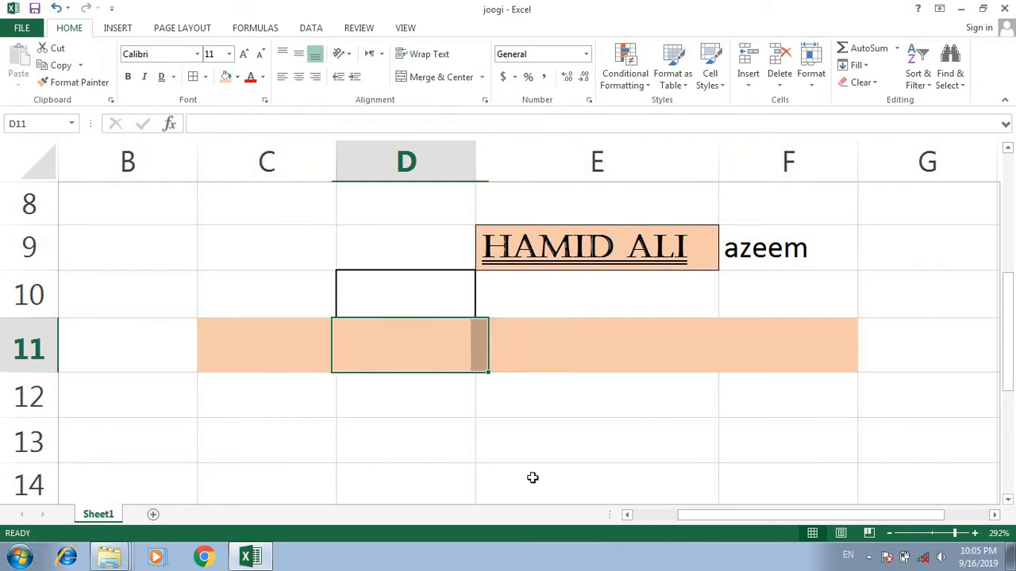
pyautogui.click(591, 365)
# - Apply All Borders to the range B11:F11
pyautogui.moveTo(195, 326); pyautogui.dragTo(826, 349)
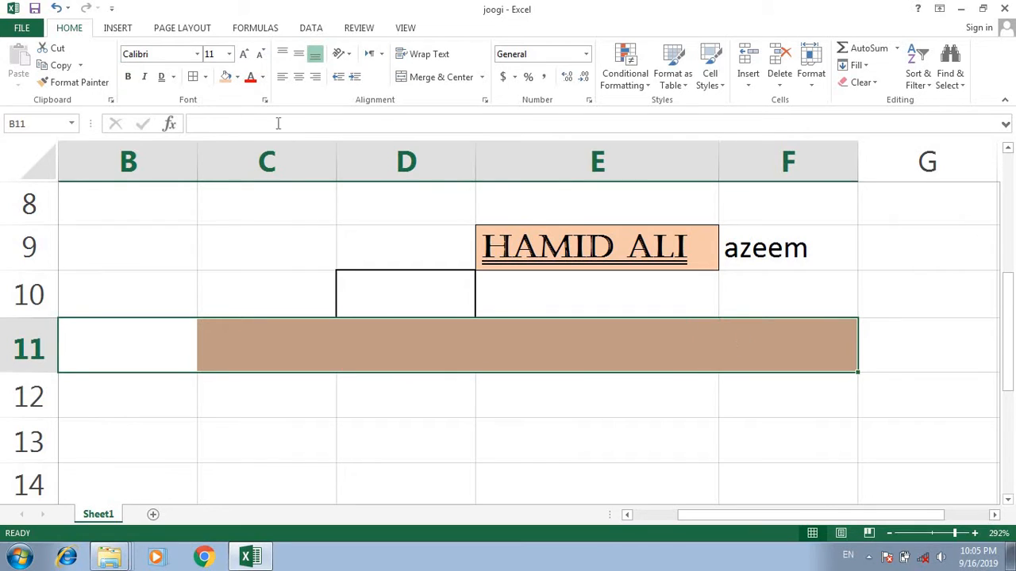
pyautogui.click(193, 77)
pyautogui.click(406, 439)
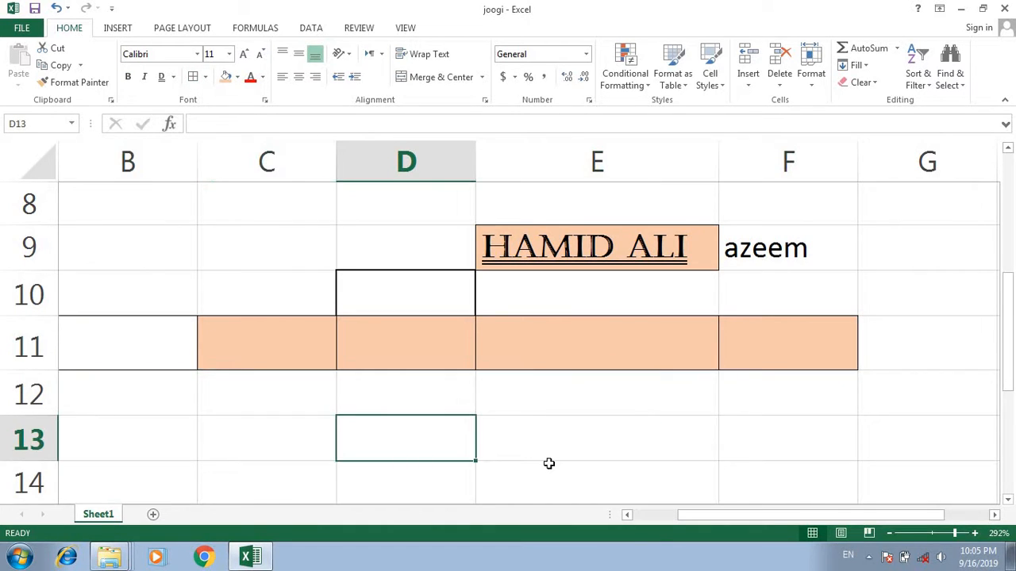
pyautogui.click(544, 345)
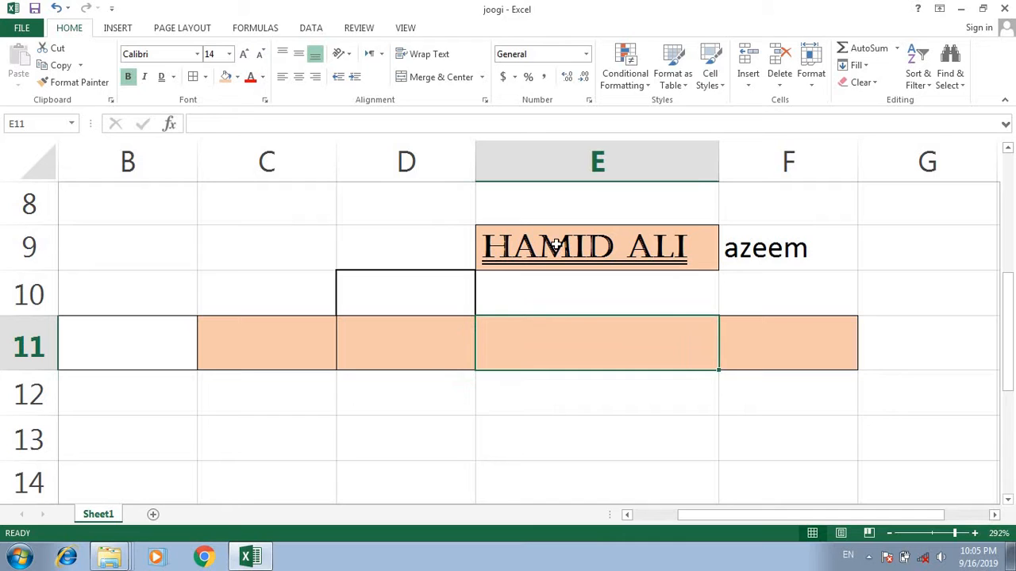
# - Set the font colour of cell E9 to the darkest green theme shade
pyautogui.click(662, 257)
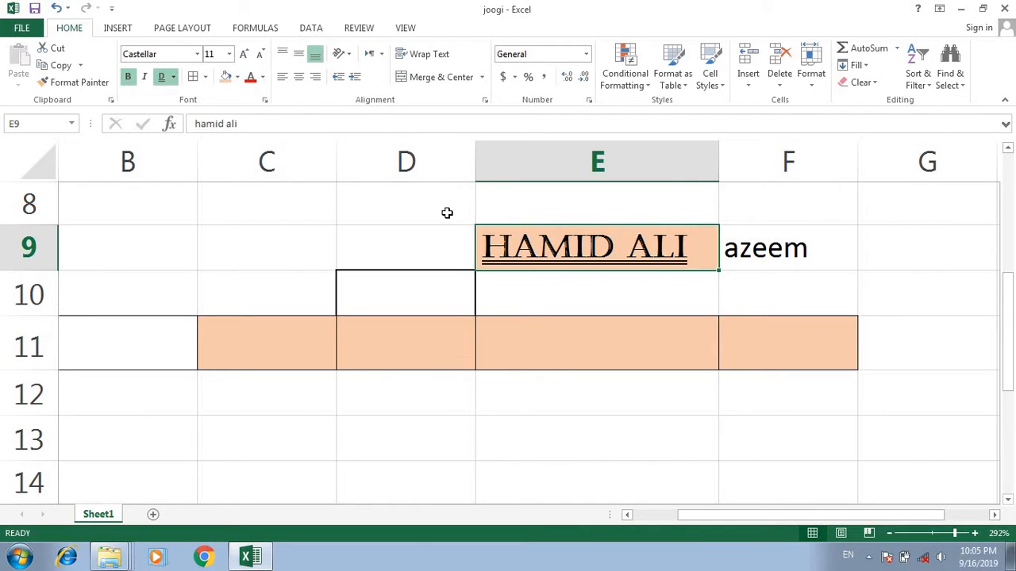
pyautogui.click(262, 77)
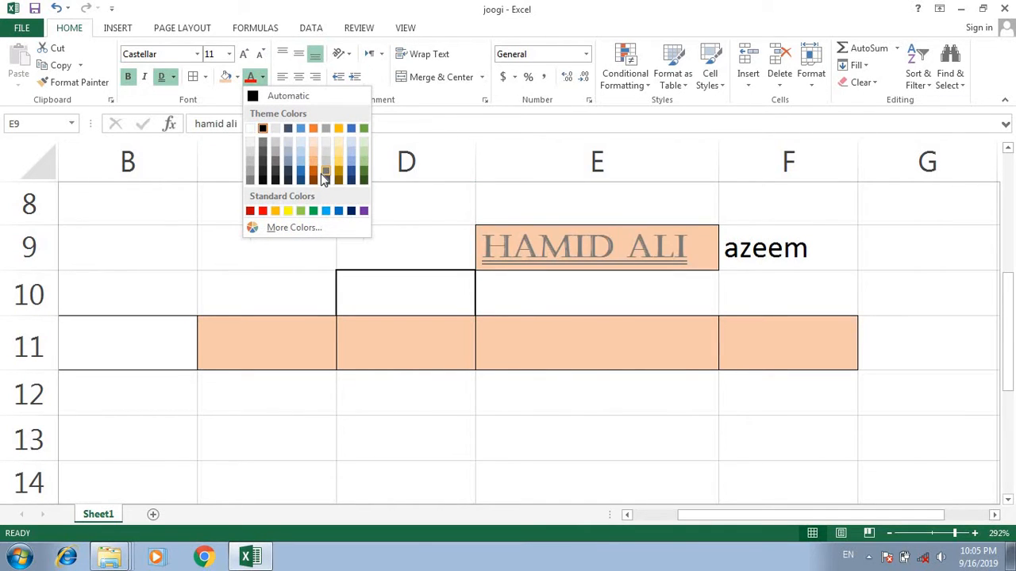
pyautogui.click(227, 80)
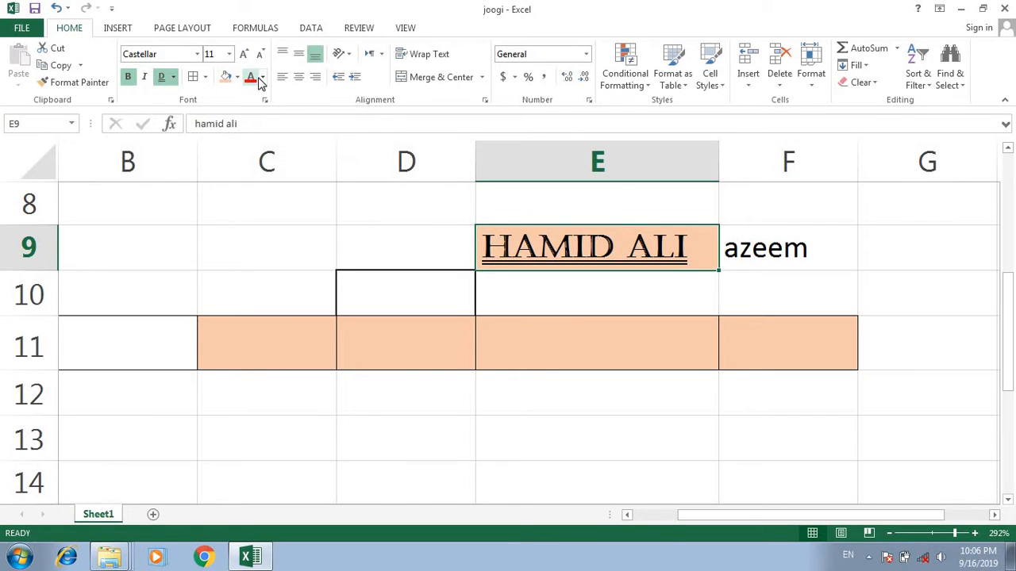
pyautogui.click(262, 77)
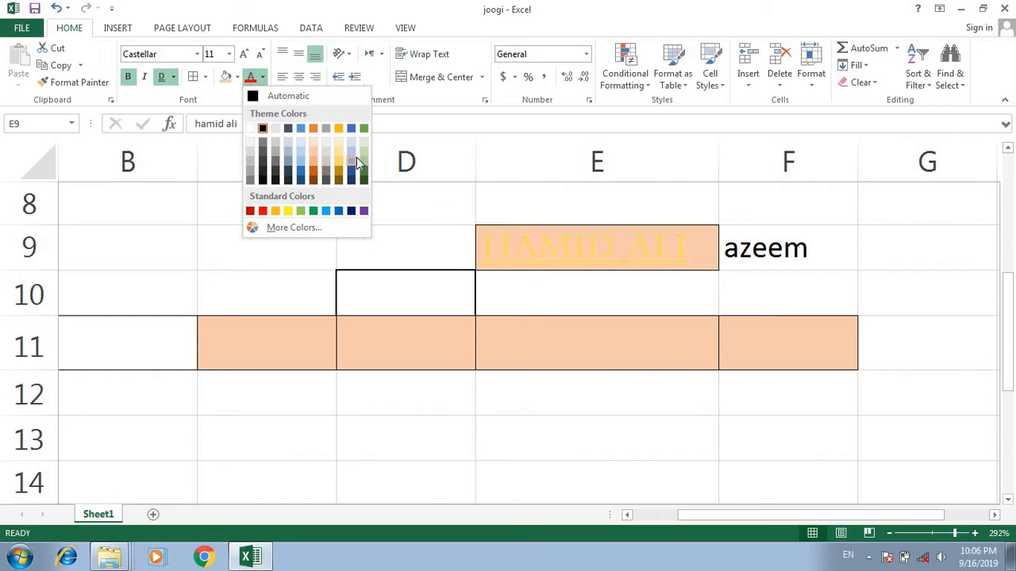
pyautogui.click(365, 178)
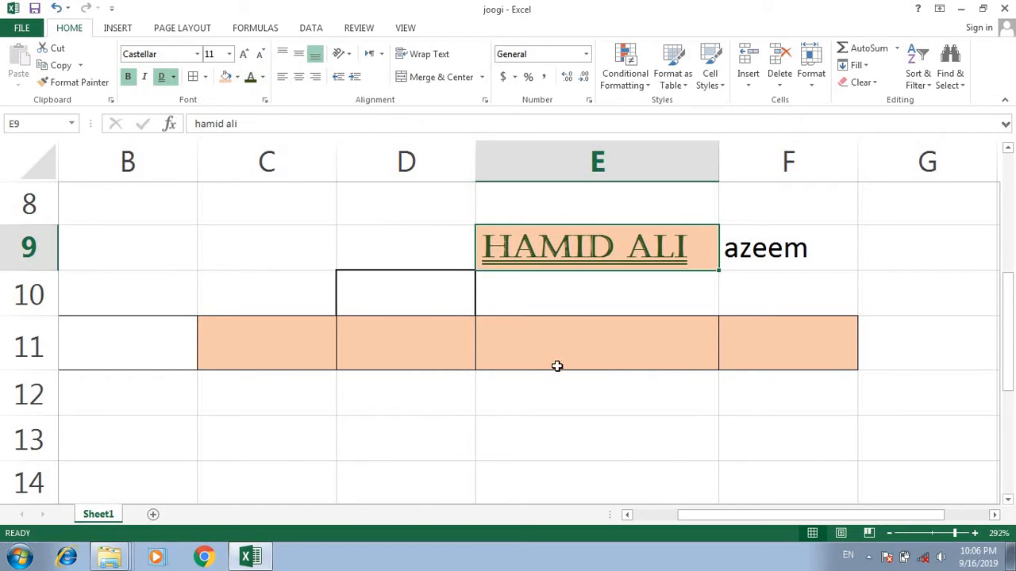
pyautogui.click(560, 377)
# - Change the font colour of cell E9 to light green and deselect the cell
pyautogui.click(595, 253)
pyautogui.click(263, 77)
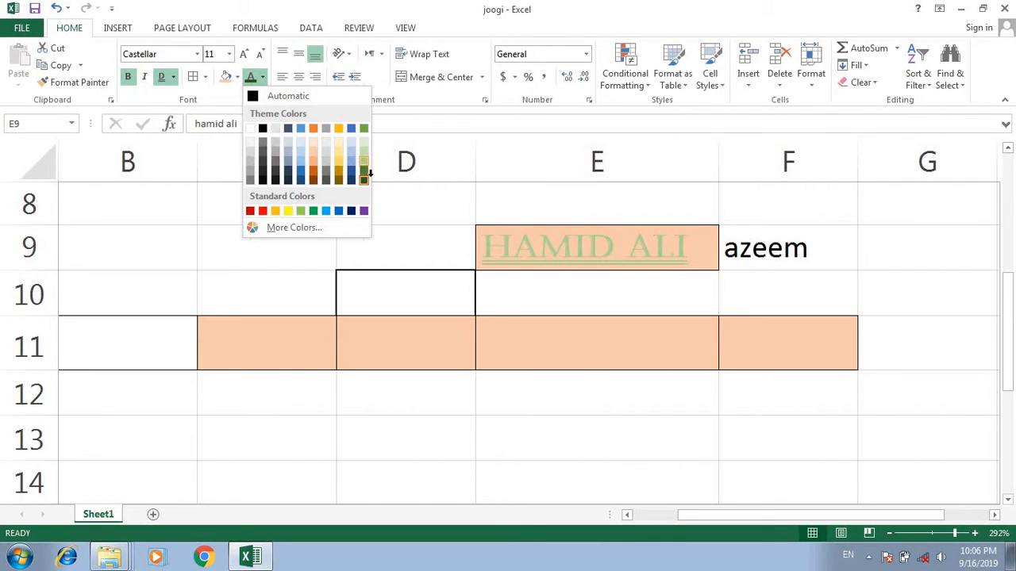
pyautogui.click(363, 161)
pyautogui.click(480, 432)
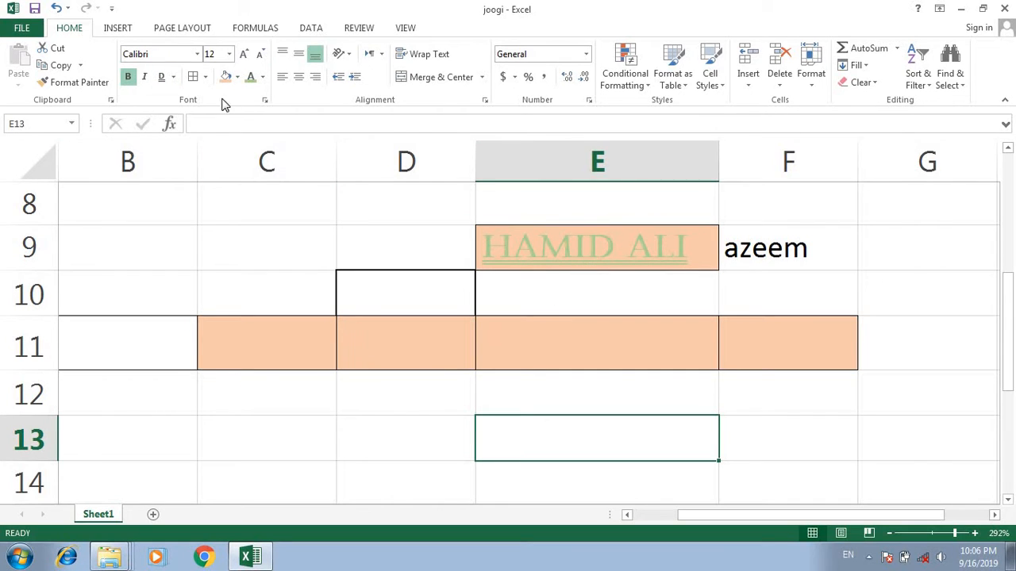
# - Set the font colour of cells E13 and E9 to standard red
pyautogui.click(263, 77)
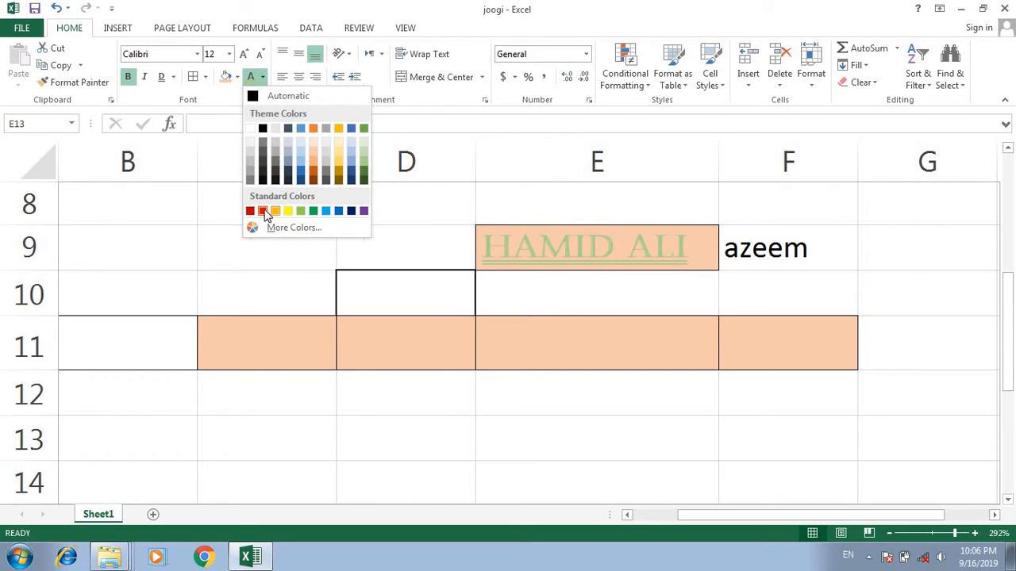
pyautogui.click(262, 210)
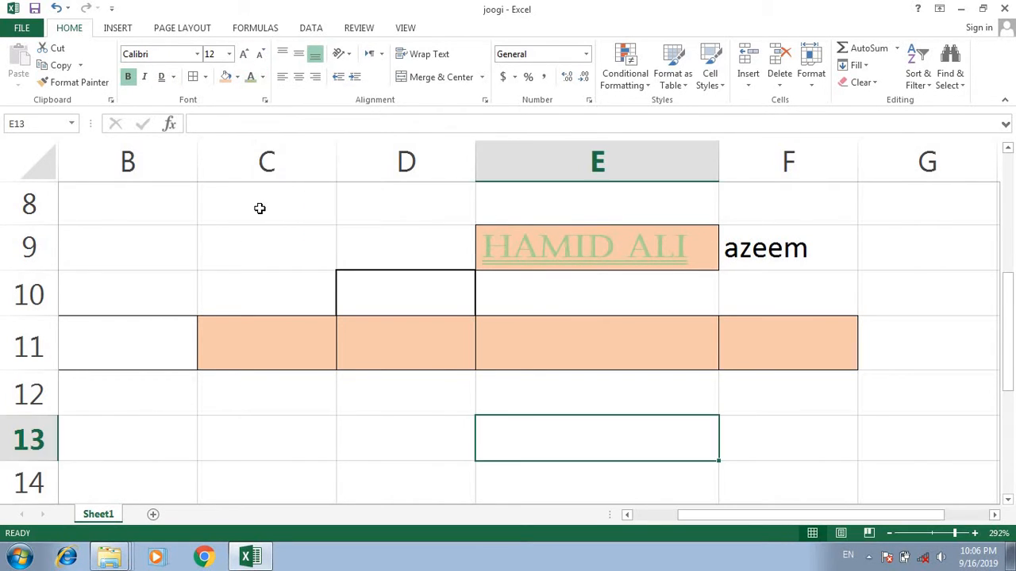
pyautogui.click(569, 251)
pyautogui.click(262, 77)
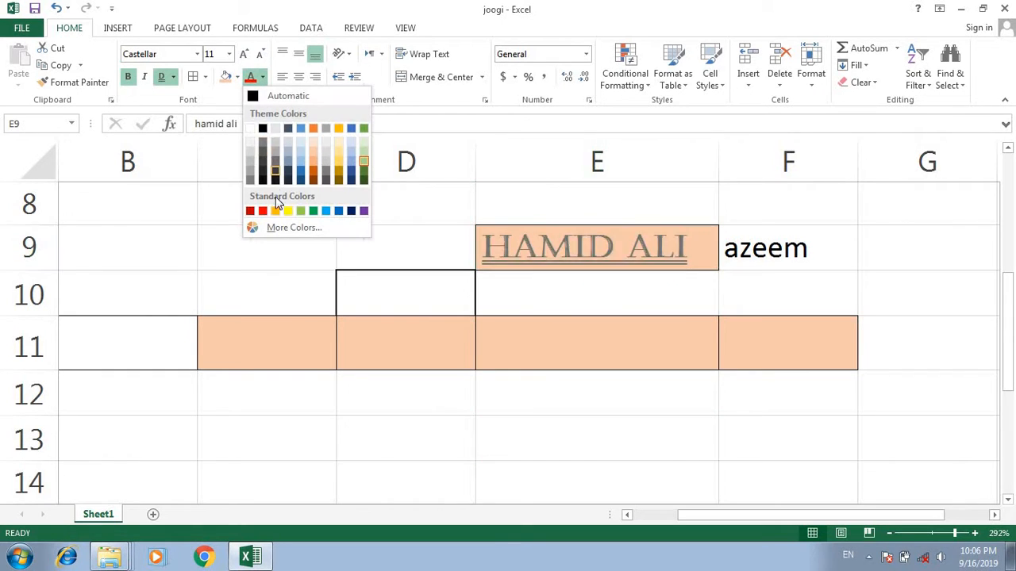
pyautogui.click(262, 210)
# - Increase the font size of the empty cell E11 stepwise to beyond 20
pyautogui.click(632, 366)
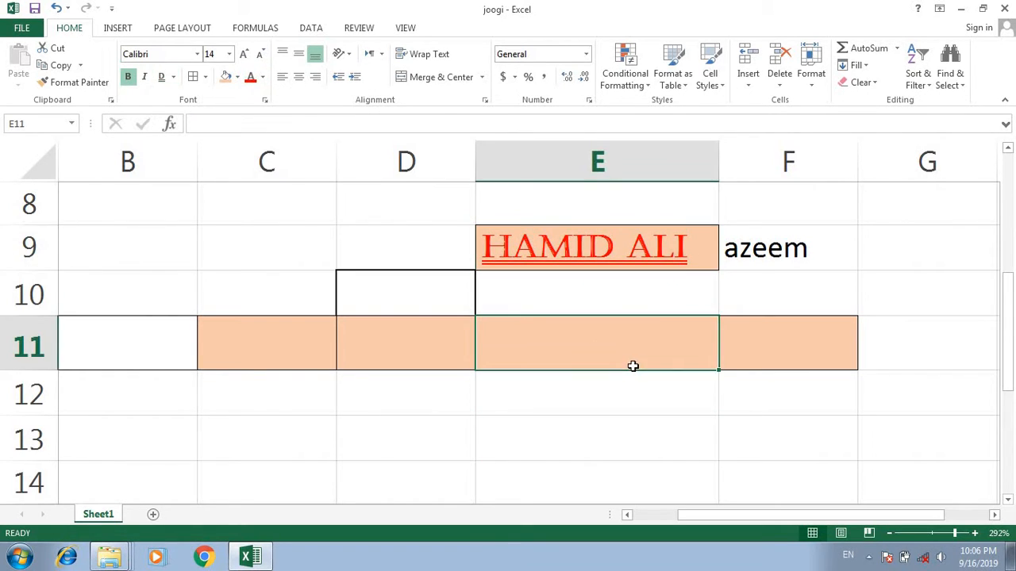
pyautogui.click(244, 54)
pyautogui.click(244, 54)
pyautogui.click(245, 54)
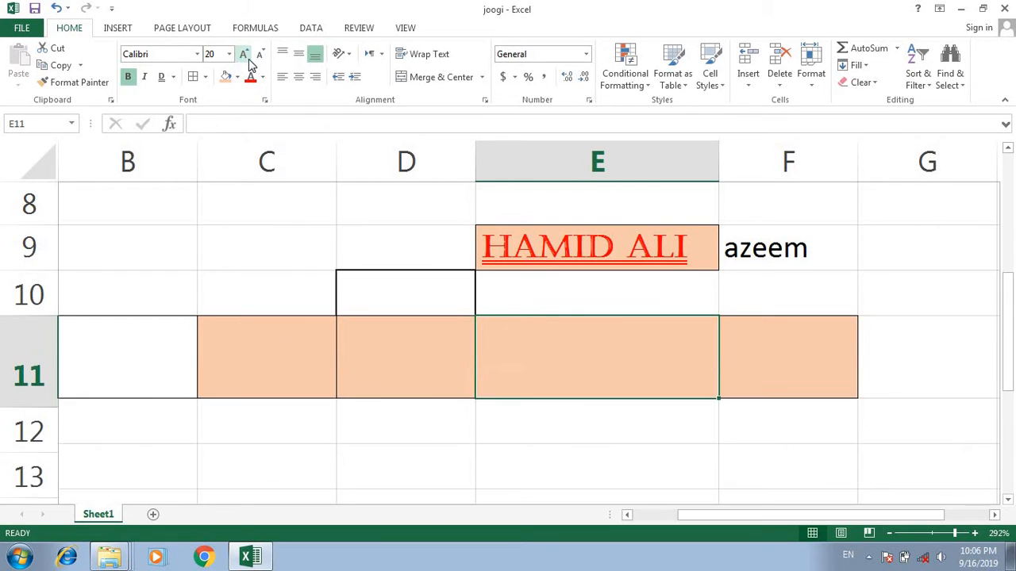
pyautogui.click(244, 54)
pyautogui.click(245, 54)
pyautogui.click(244, 54)
pyautogui.click(244, 54)
# - Increase the font size of the text in cell E9 stepwise to 72
pyautogui.click(583, 262)
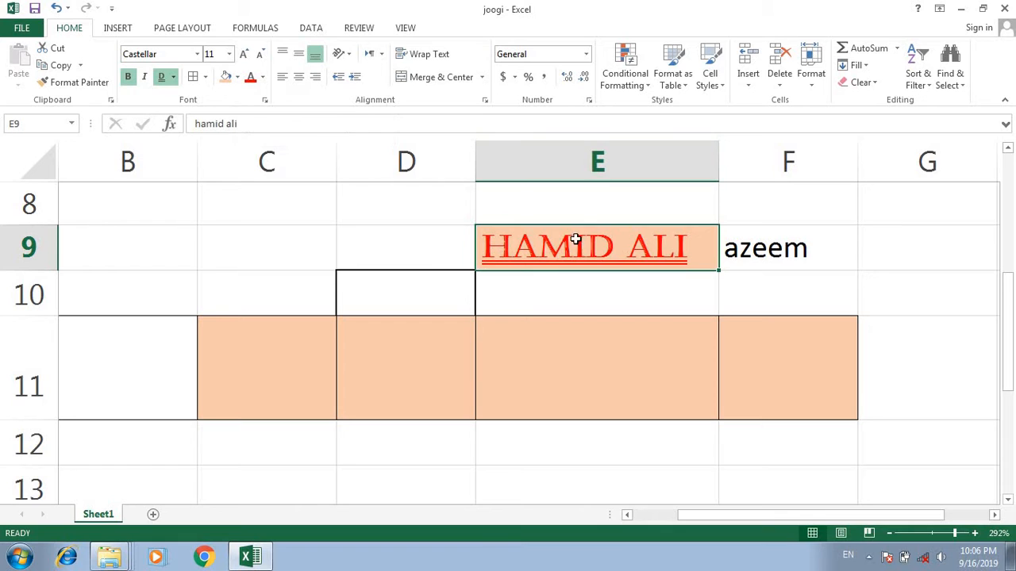
pyautogui.click(246, 55)
pyautogui.click(245, 55)
pyautogui.click(245, 55)
pyautogui.click(246, 55)
pyautogui.click(245, 55)
pyautogui.click(245, 55)
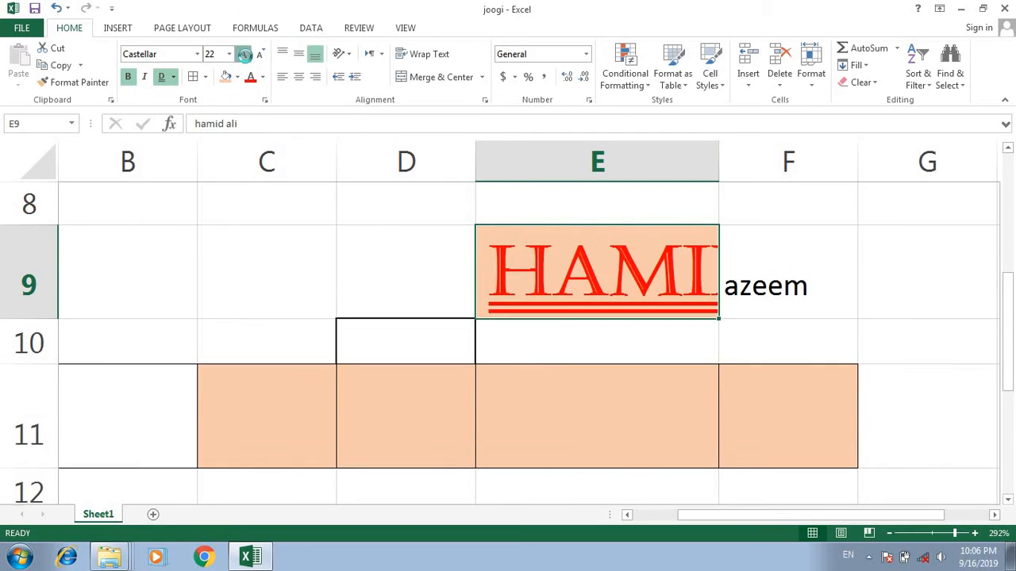
pyautogui.click(245, 54)
pyautogui.click(245, 55)
pyautogui.click(246, 55)
pyautogui.click(245, 55)
pyautogui.click(245, 55)
pyautogui.click(246, 55)
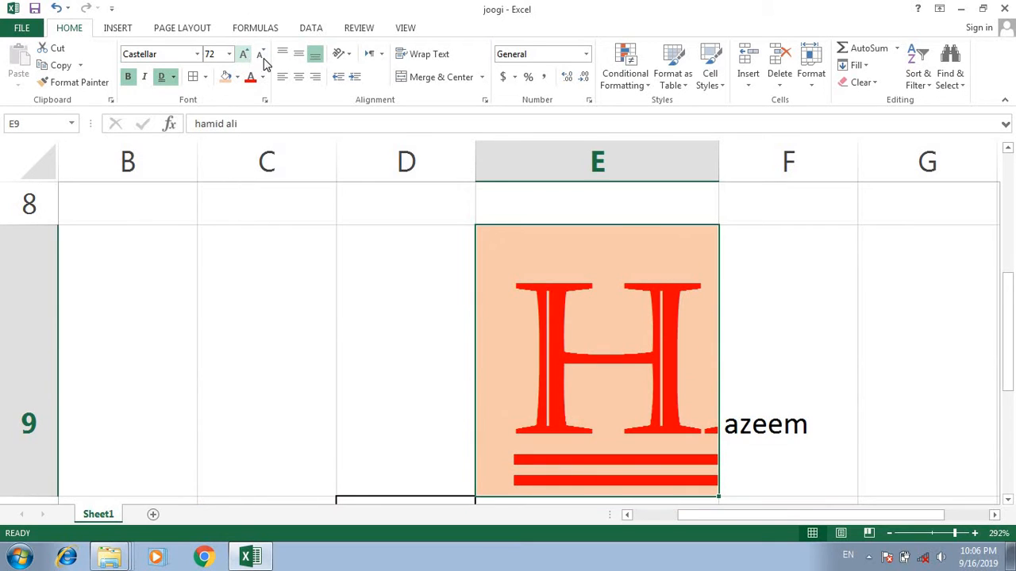
# - Decrease the font size of cell E9 stepwise to 9, and raise it by one increment to 10
pyautogui.click(261, 54)
pyautogui.click(260, 55)
pyautogui.click(260, 55)
pyautogui.click(260, 54)
pyautogui.click(260, 55)
pyautogui.click(261, 55)
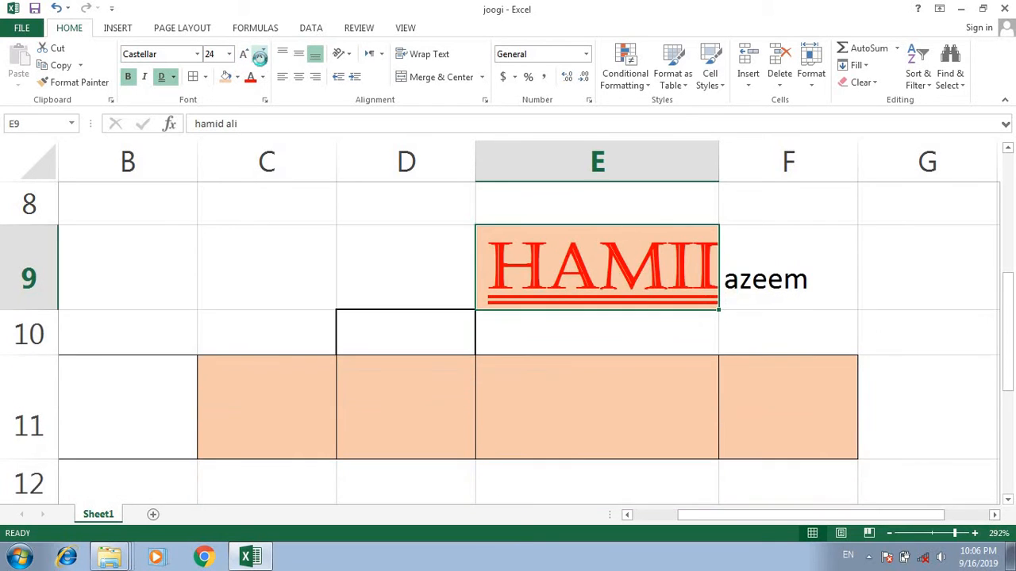
pyautogui.click(260, 55)
pyautogui.click(260, 55)
pyautogui.click(261, 57)
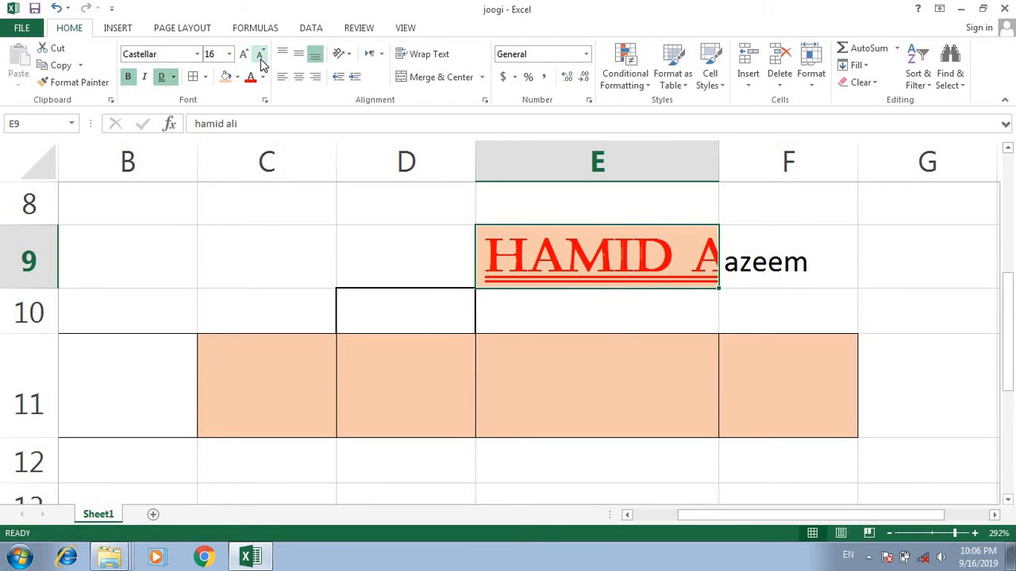
pyautogui.click(261, 57)
pyautogui.click(260, 55)
pyautogui.click(260, 55)
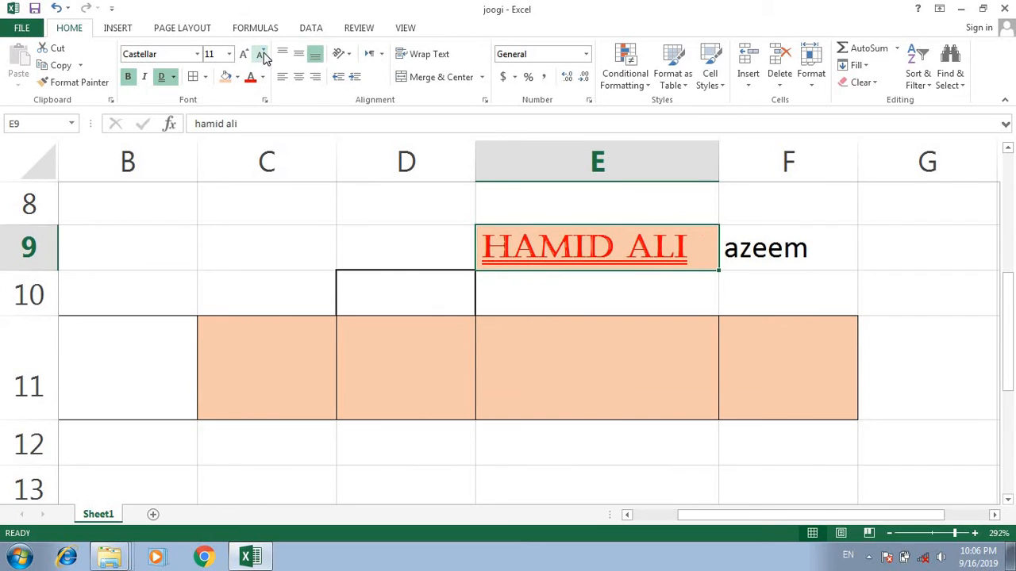
pyautogui.click(261, 55)
pyautogui.click(262, 54)
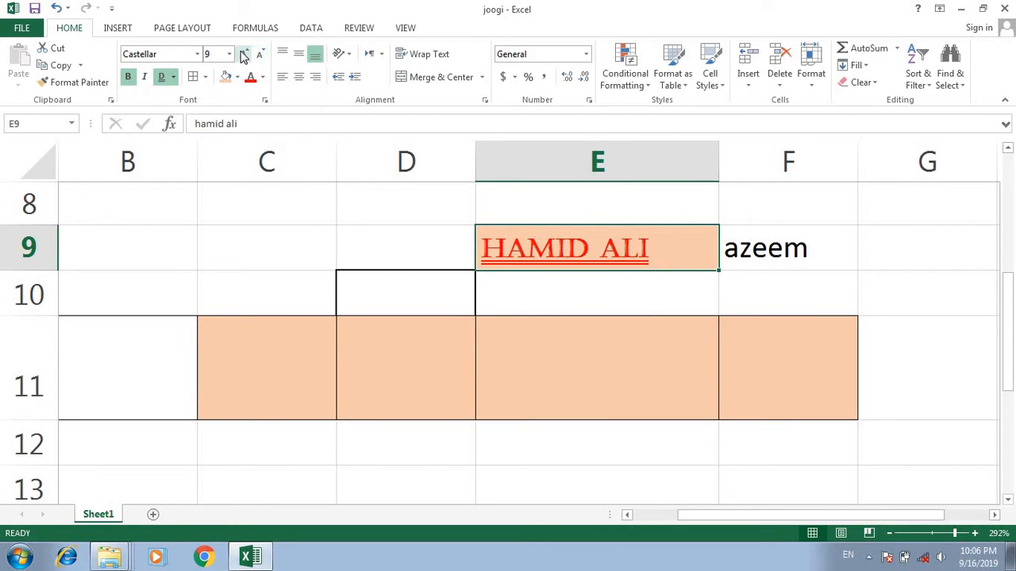
pyautogui.click(244, 55)
# - Choose 16 from the preset sizes as the font size of cell E9 and minimize the workbook window
pyautogui.click(229, 54)
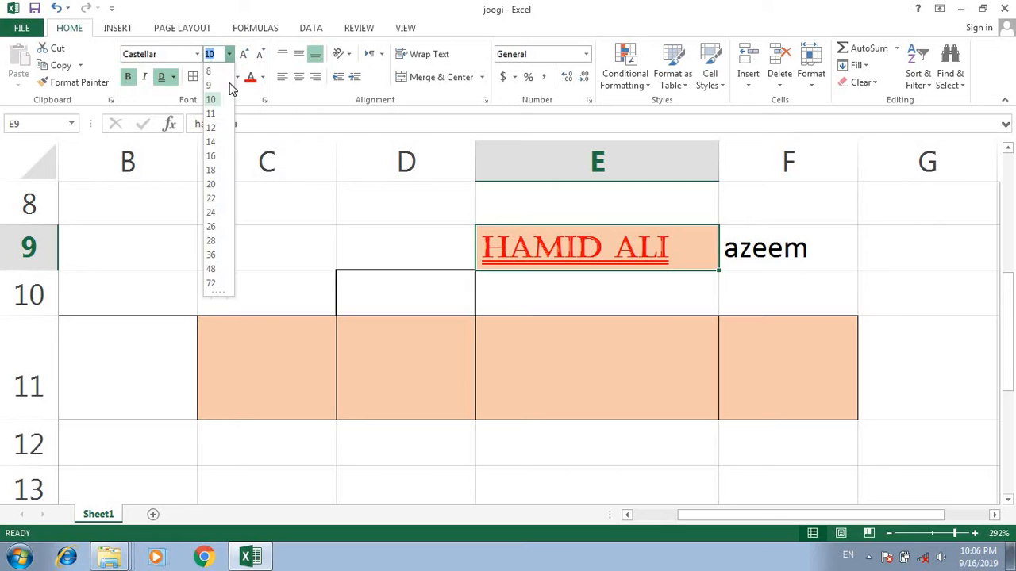
pyautogui.click(211, 156)
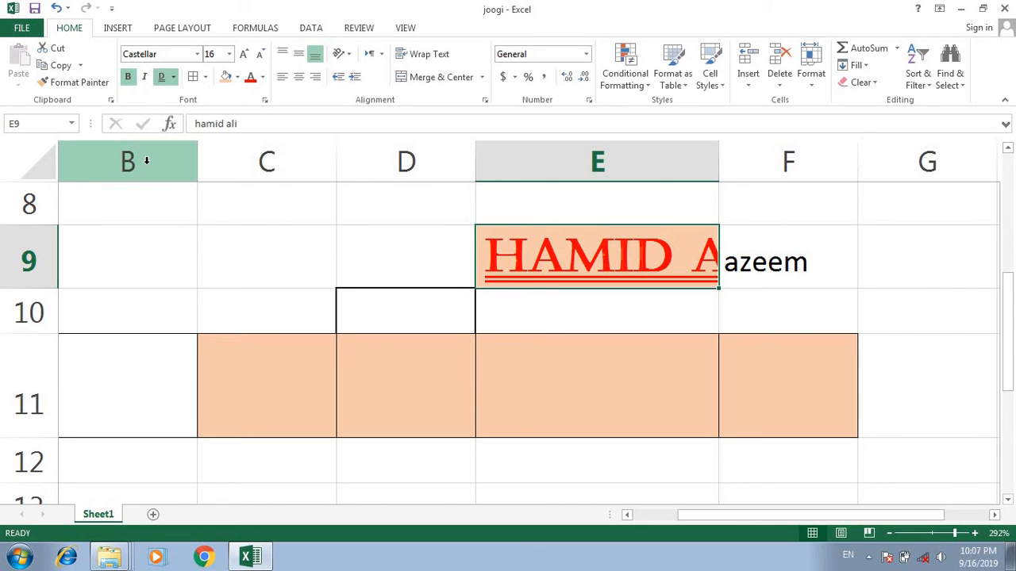
pyautogui.click(959, 9)
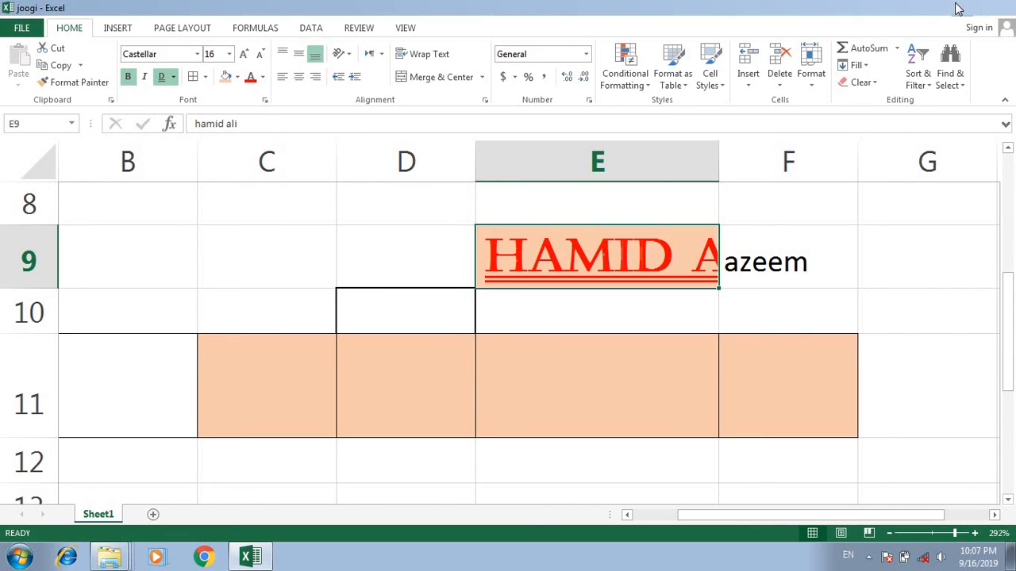